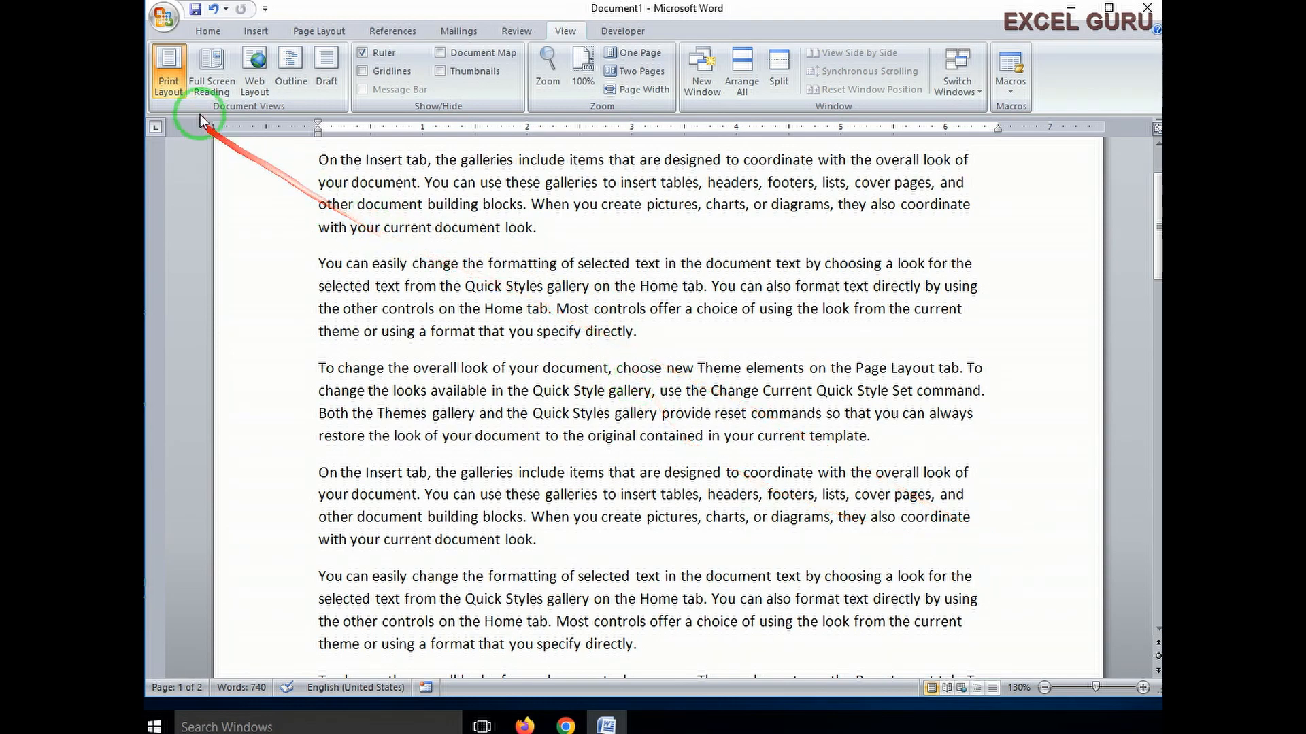
Step: Open the document in Full Screen Reading view and browse back to page 1 and forward to page 2
click(211, 78)
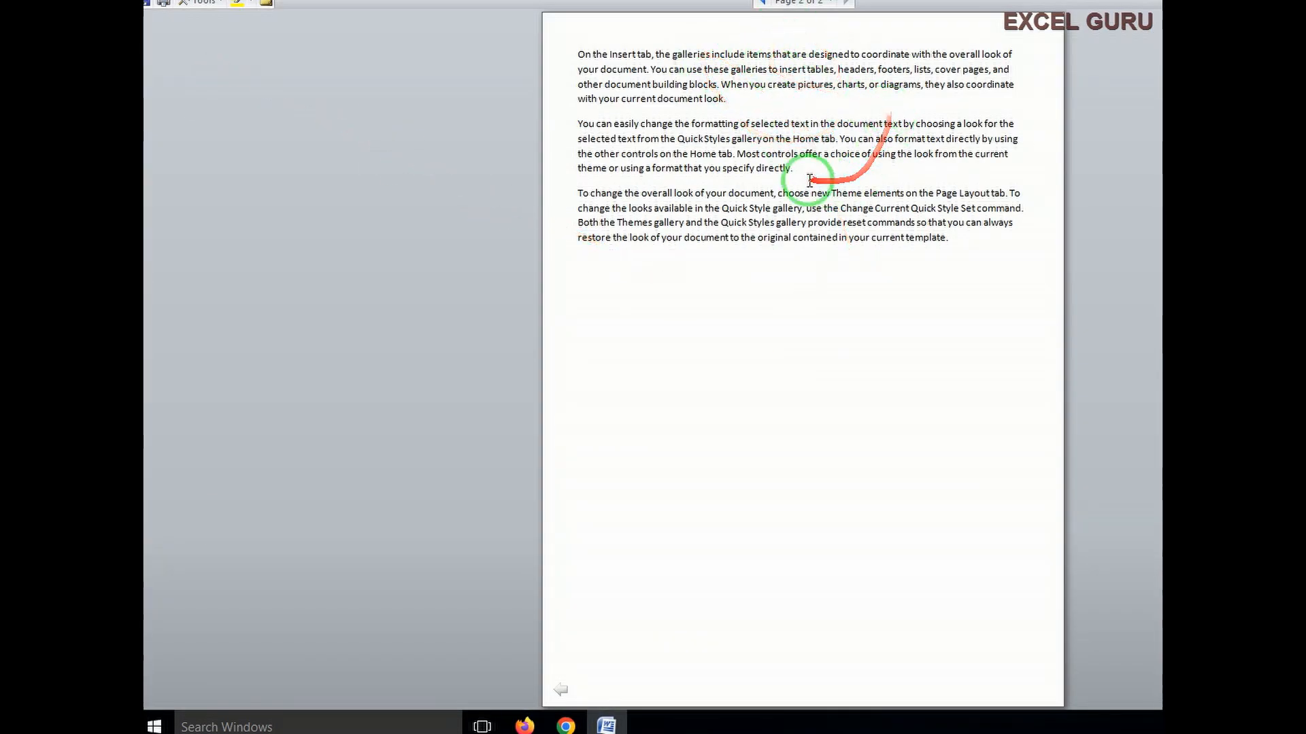
click(764, 5)
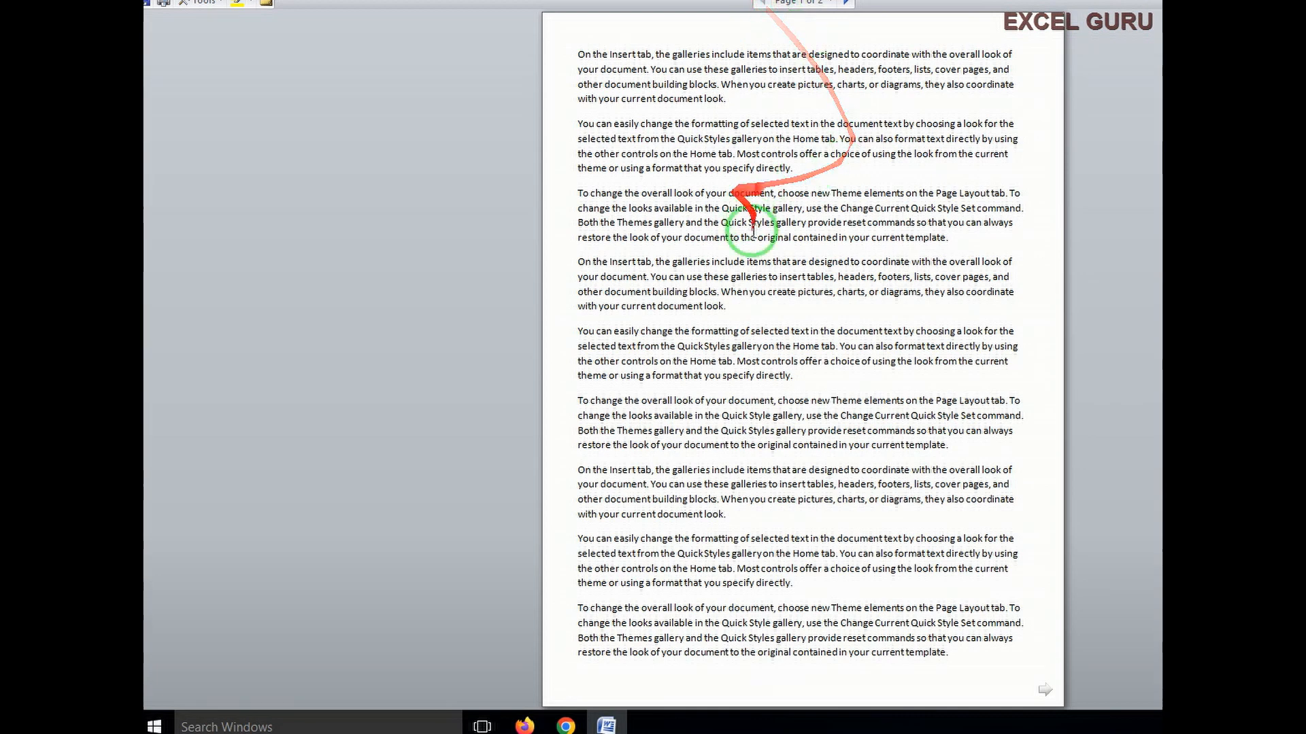
click(846, 4)
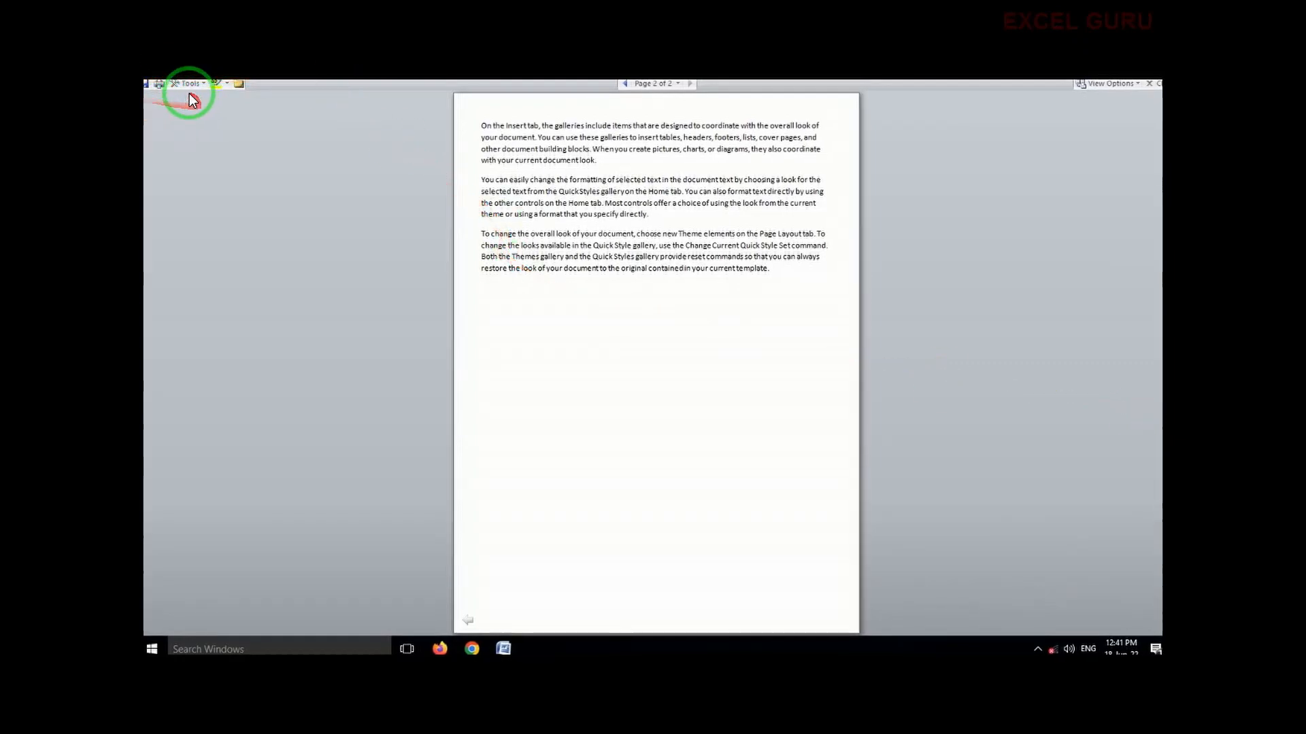
Step: Choose to show two pages at a time in the reading view, and close Full Screen Reading
click(1141, 84)
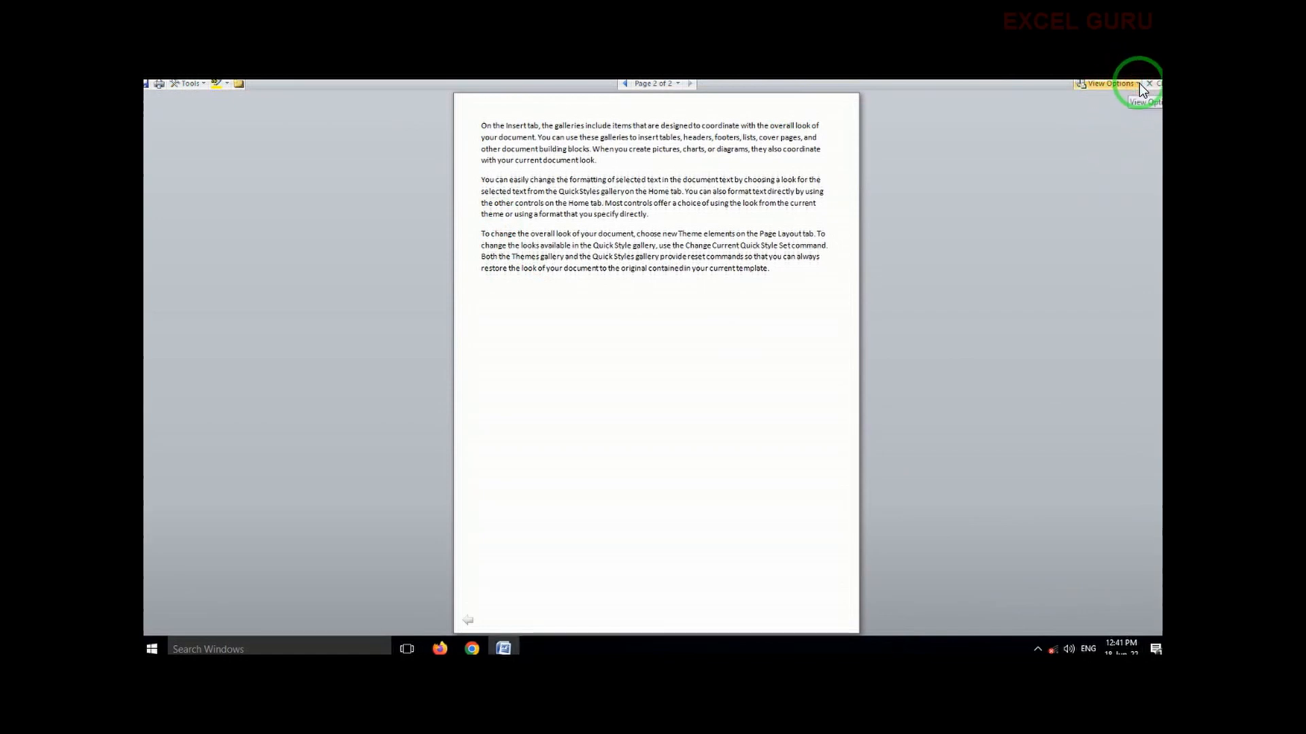
click(1140, 83)
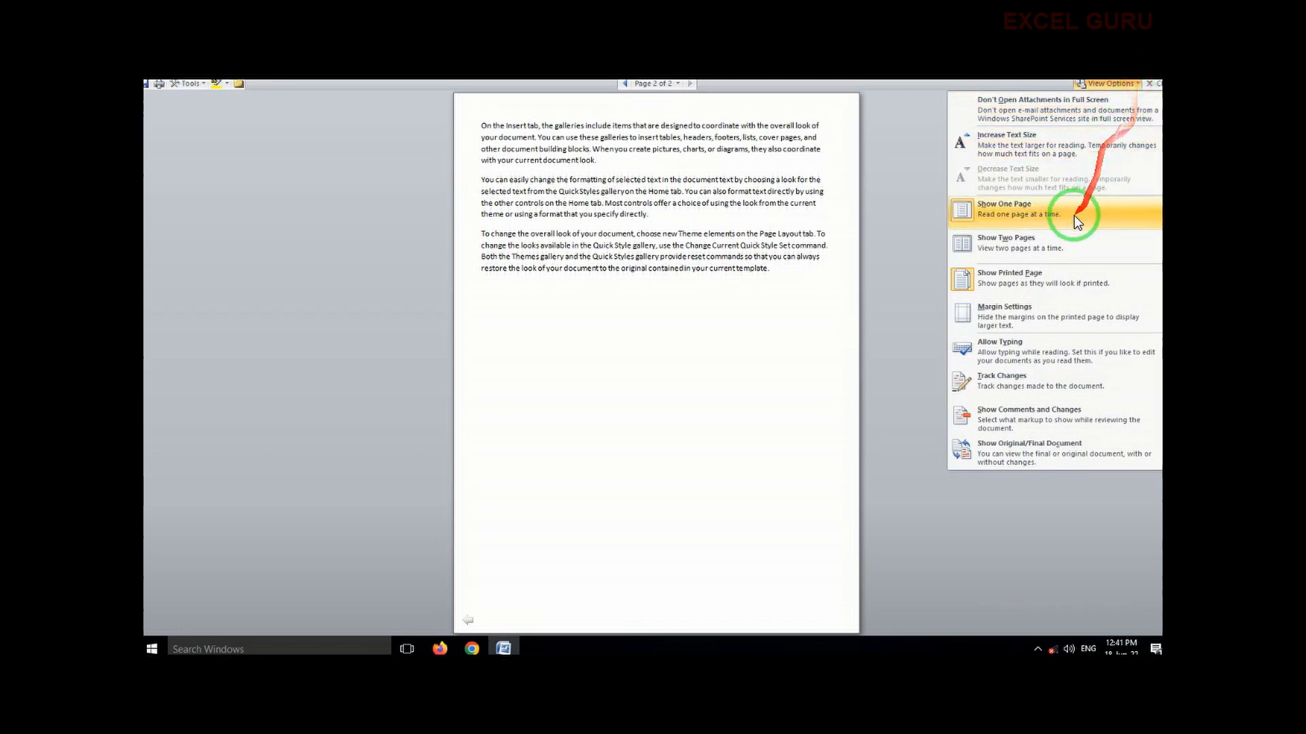
click(1012, 245)
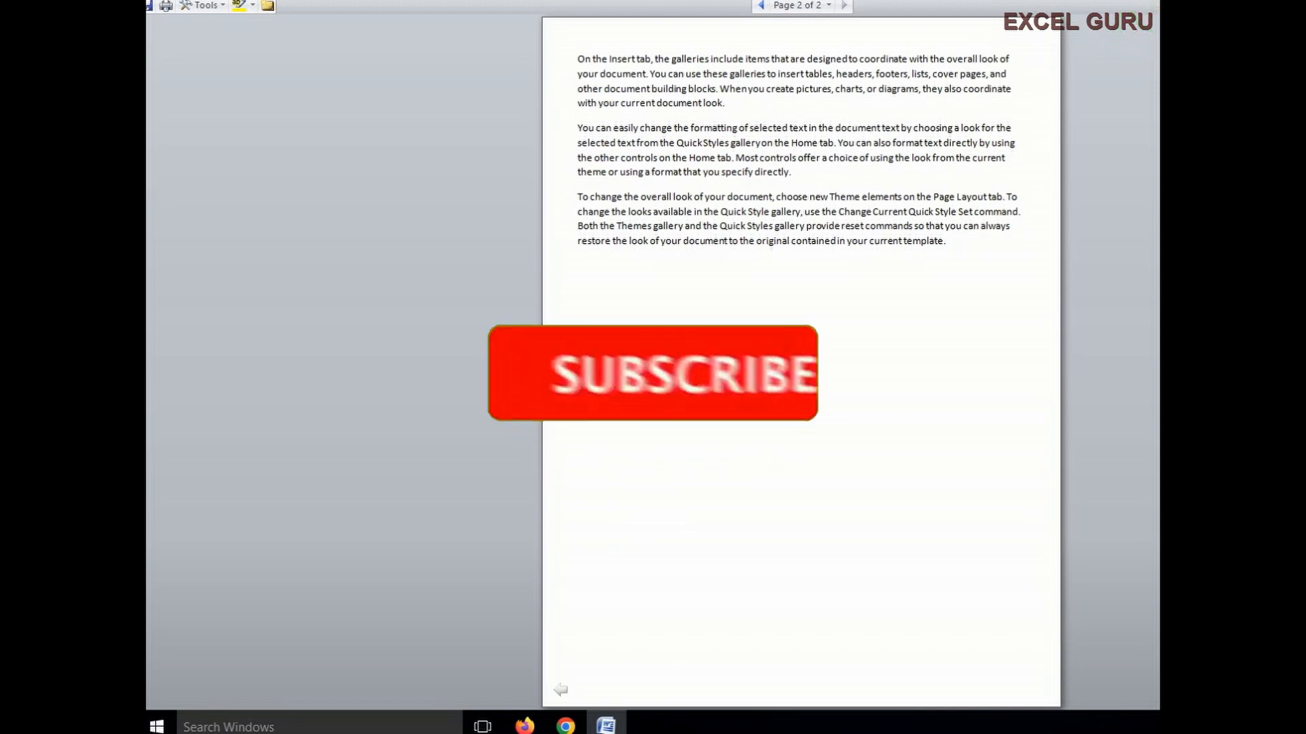
click(1158, 14)
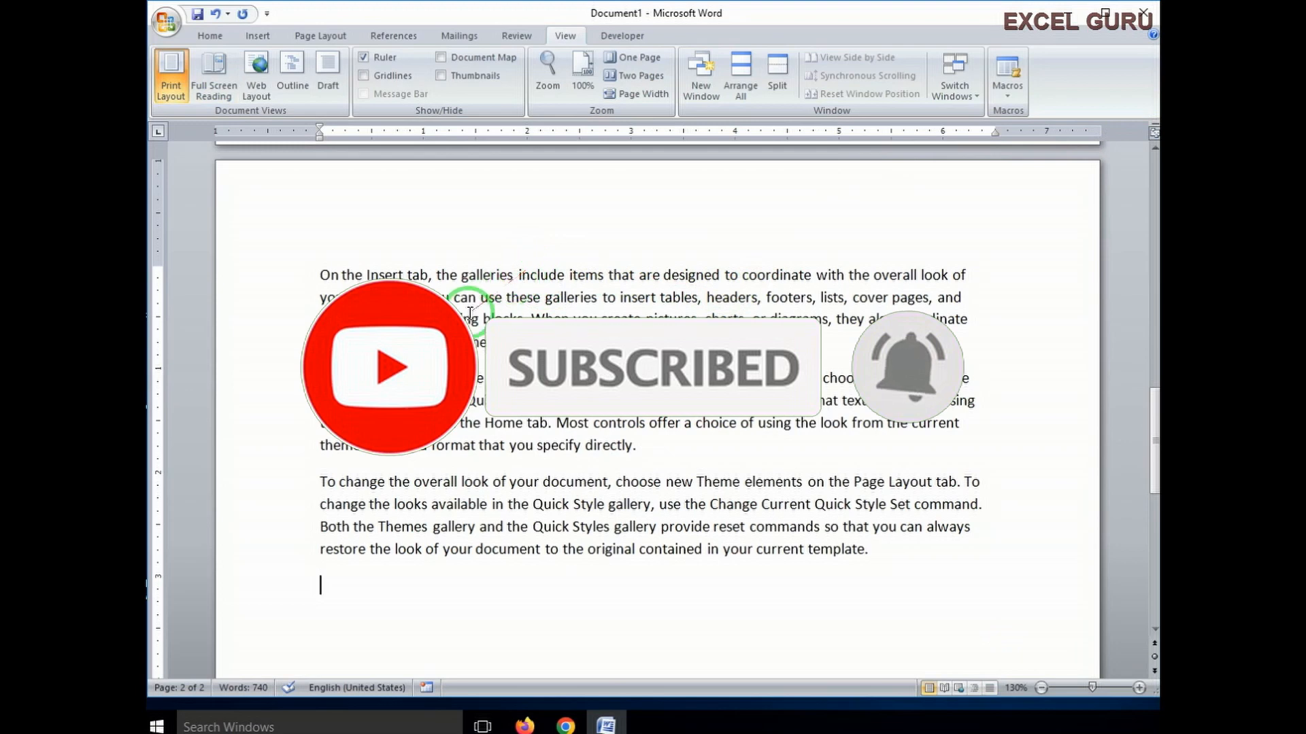
Step: View the document in Web Layout and in Outline view, and close Outline view
click(262, 79)
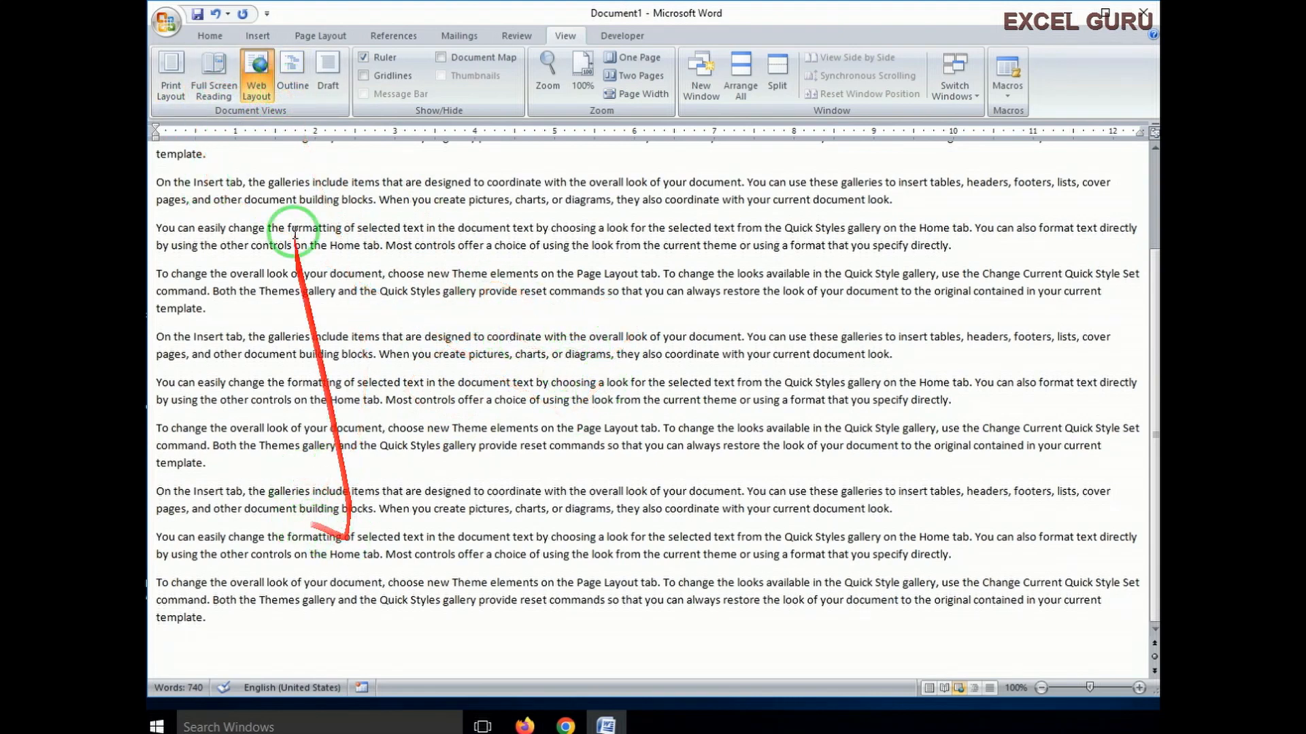
click(294, 83)
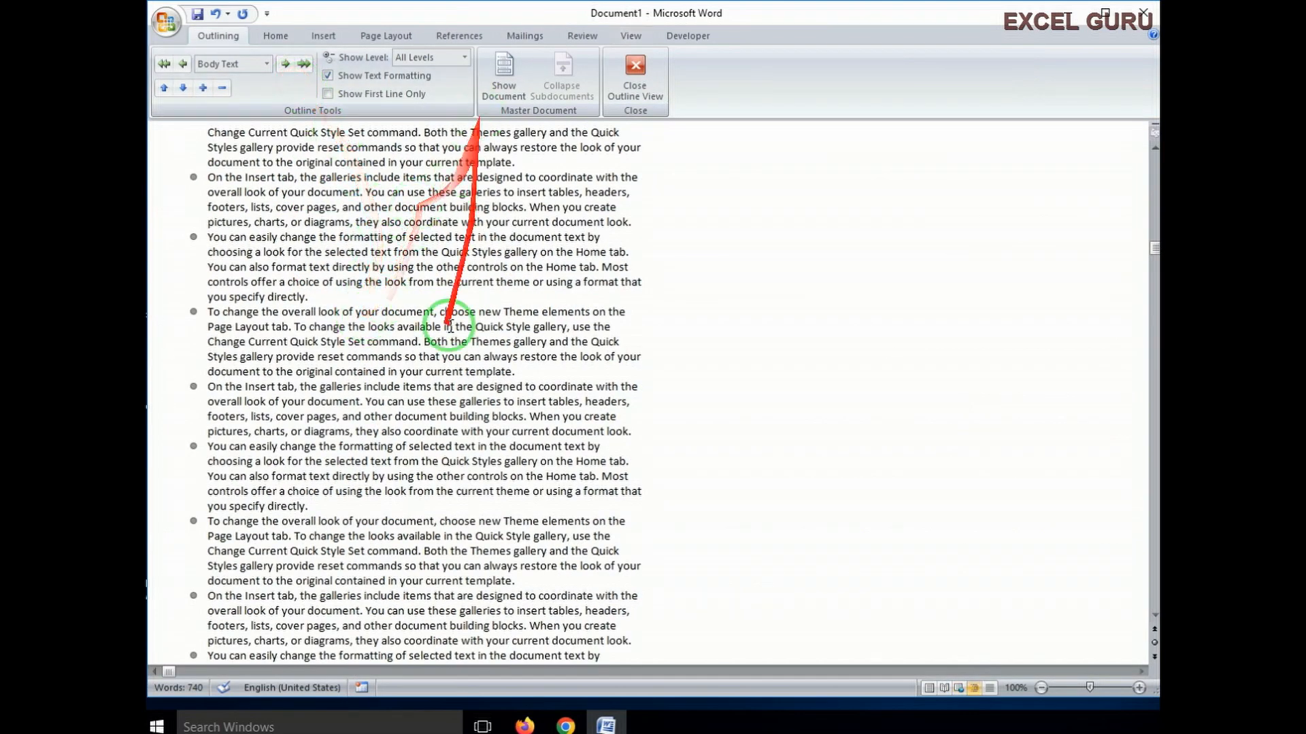
click(639, 79)
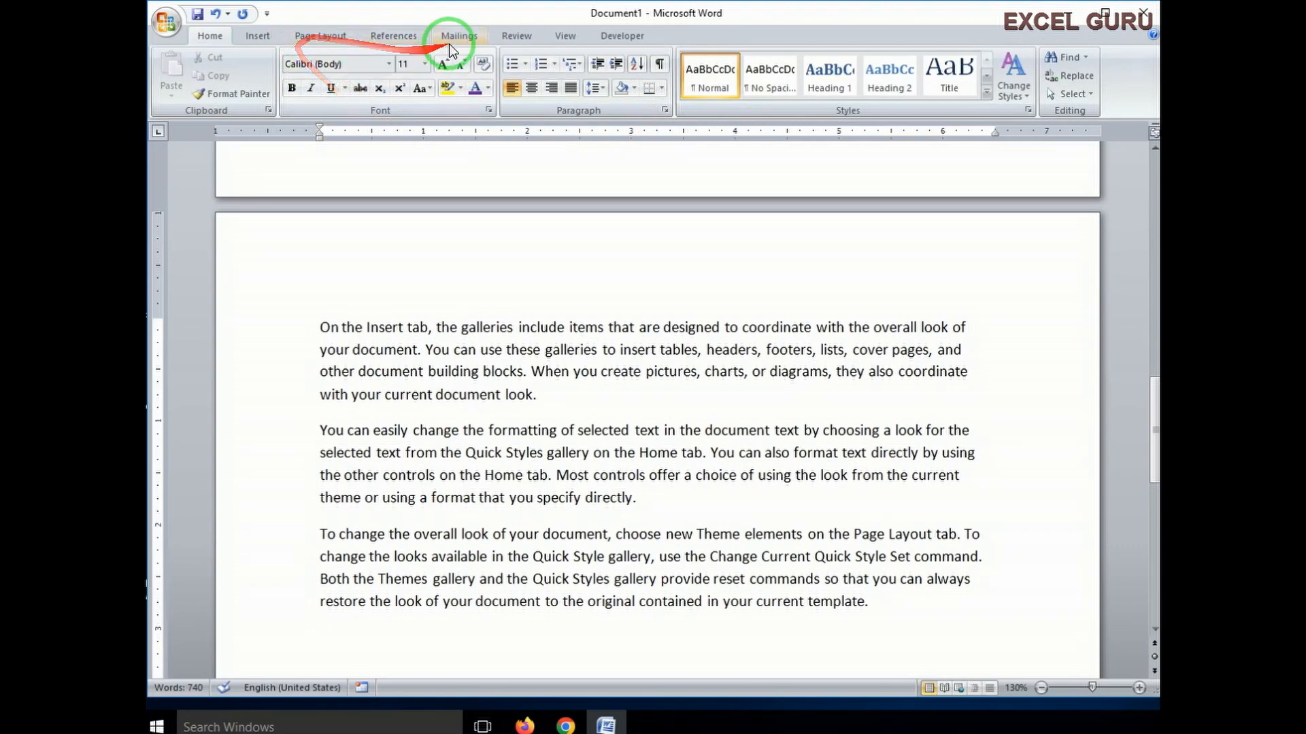
Step: View the document in Draft view and return it to Print Layout
click(566, 36)
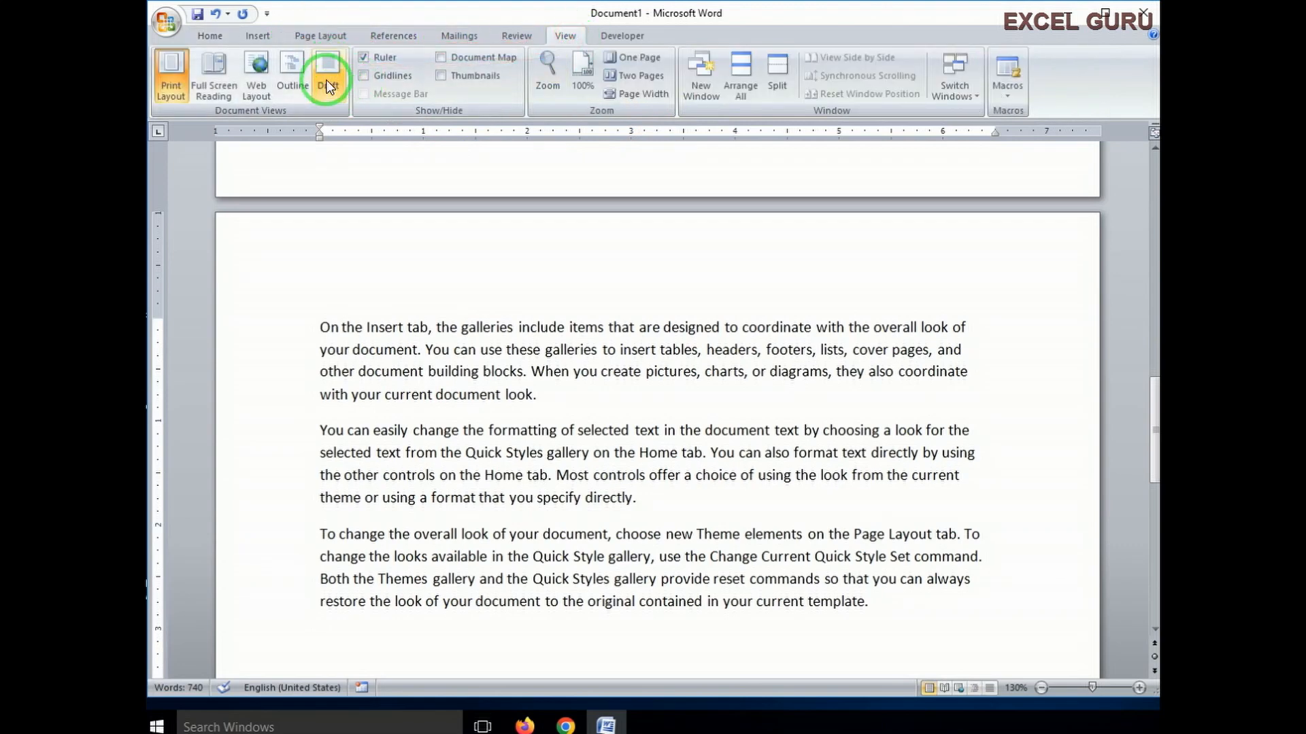
click(329, 68)
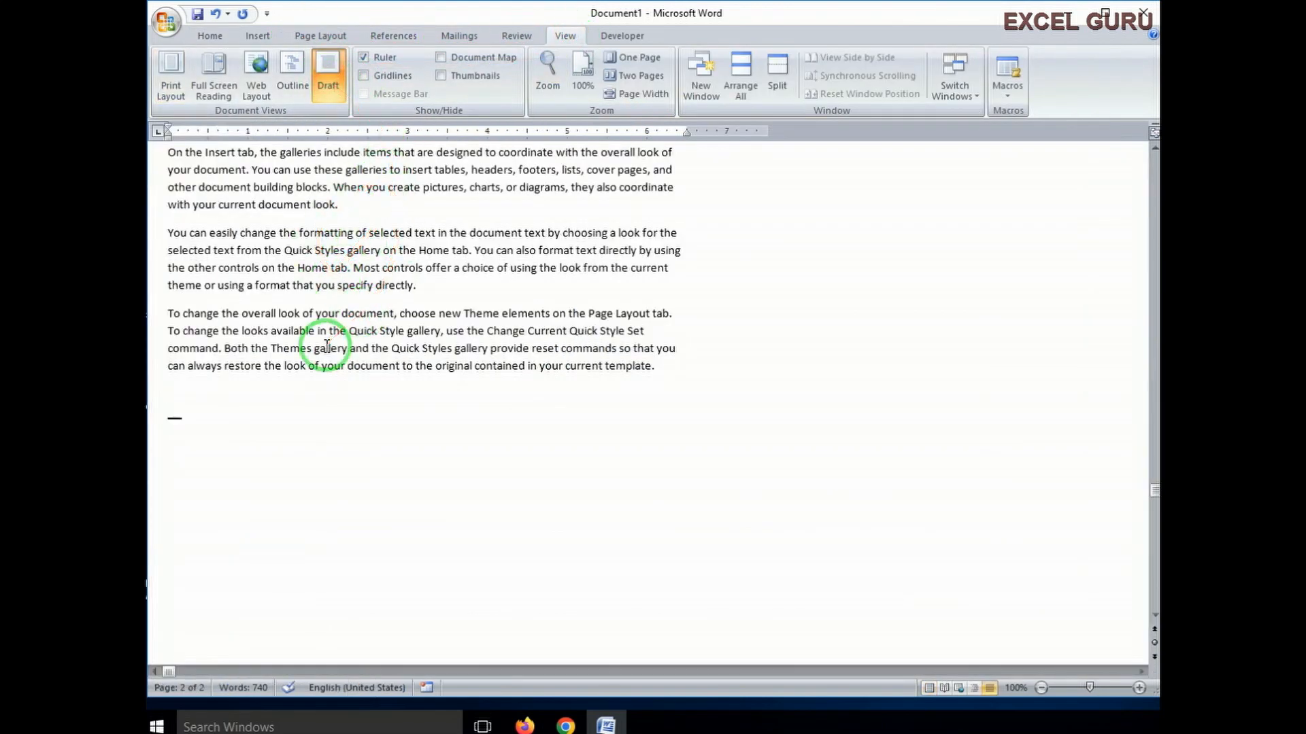
click(169, 83)
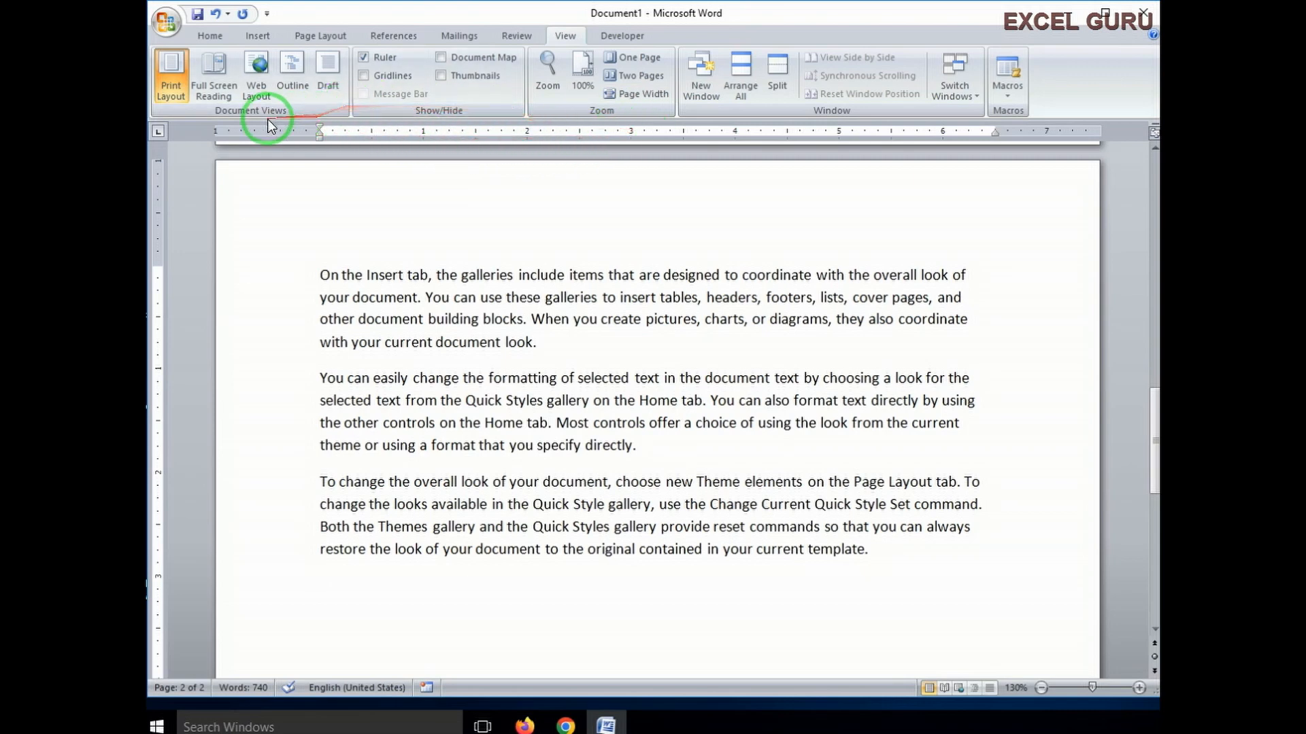
Step: Hide the ruler and show it again, and turn the document gridlines on and off
click(372, 57)
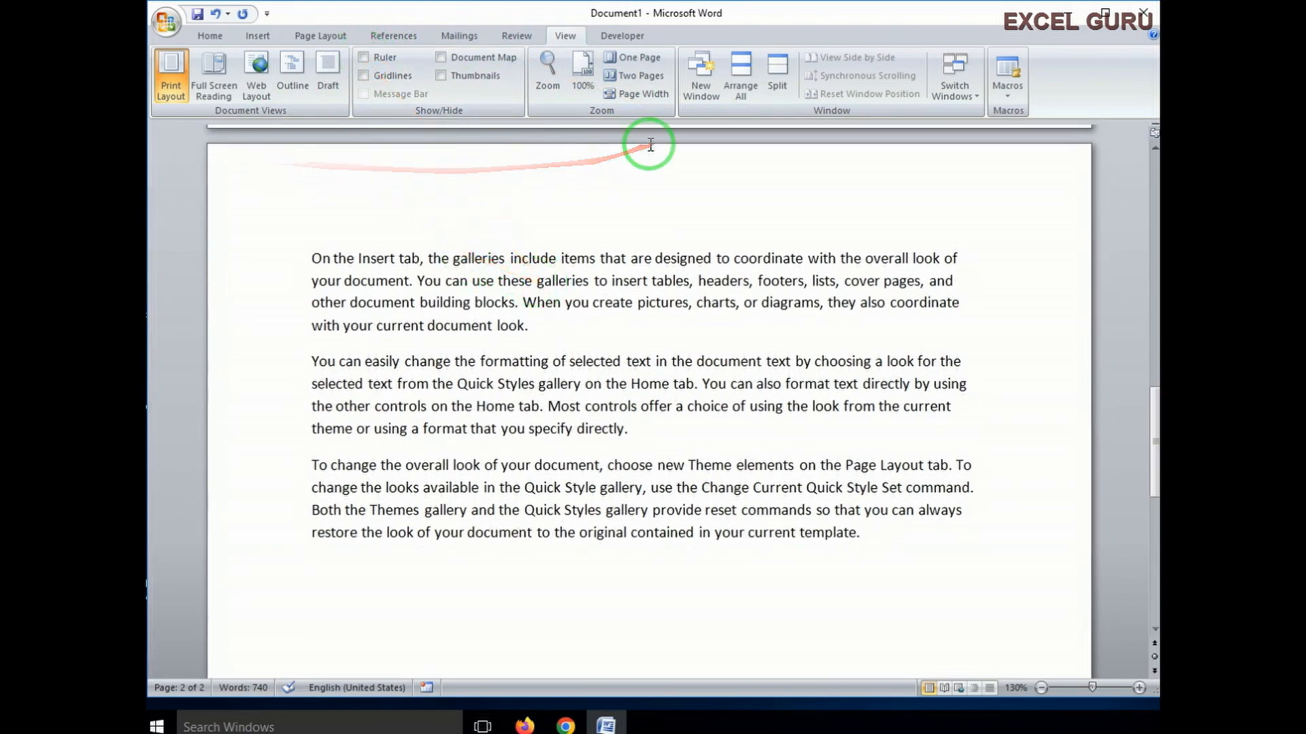
scroll(610, 142, up, 2)
scroll(611, 146, down, 2)
scroll(531, 87, up, 7)
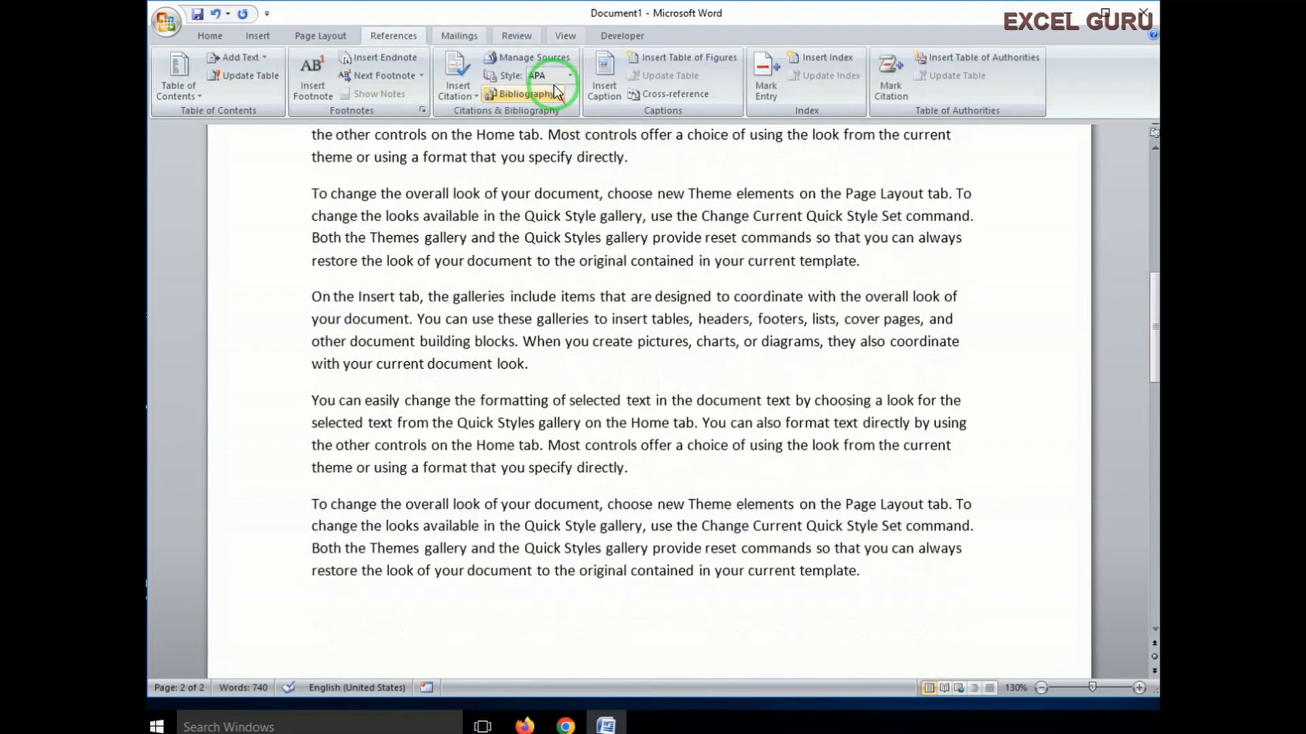
click(567, 39)
click(363, 60)
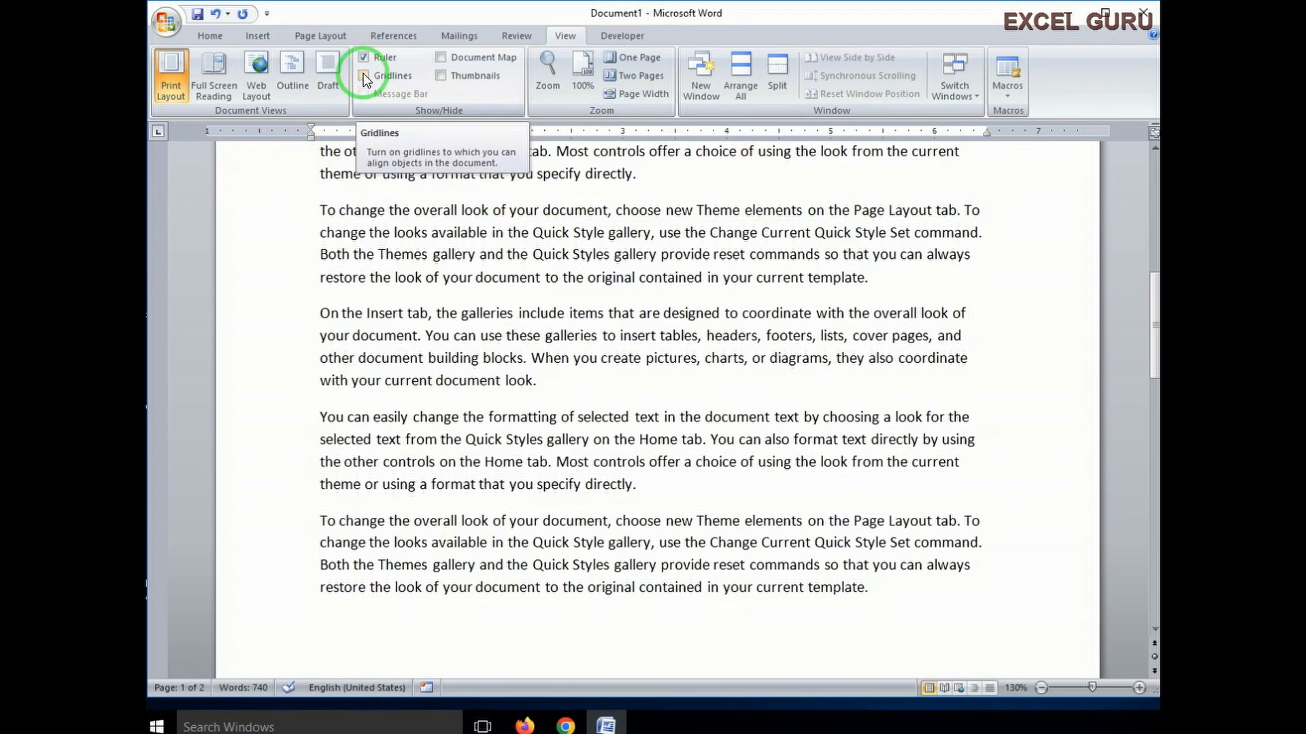
click(365, 77)
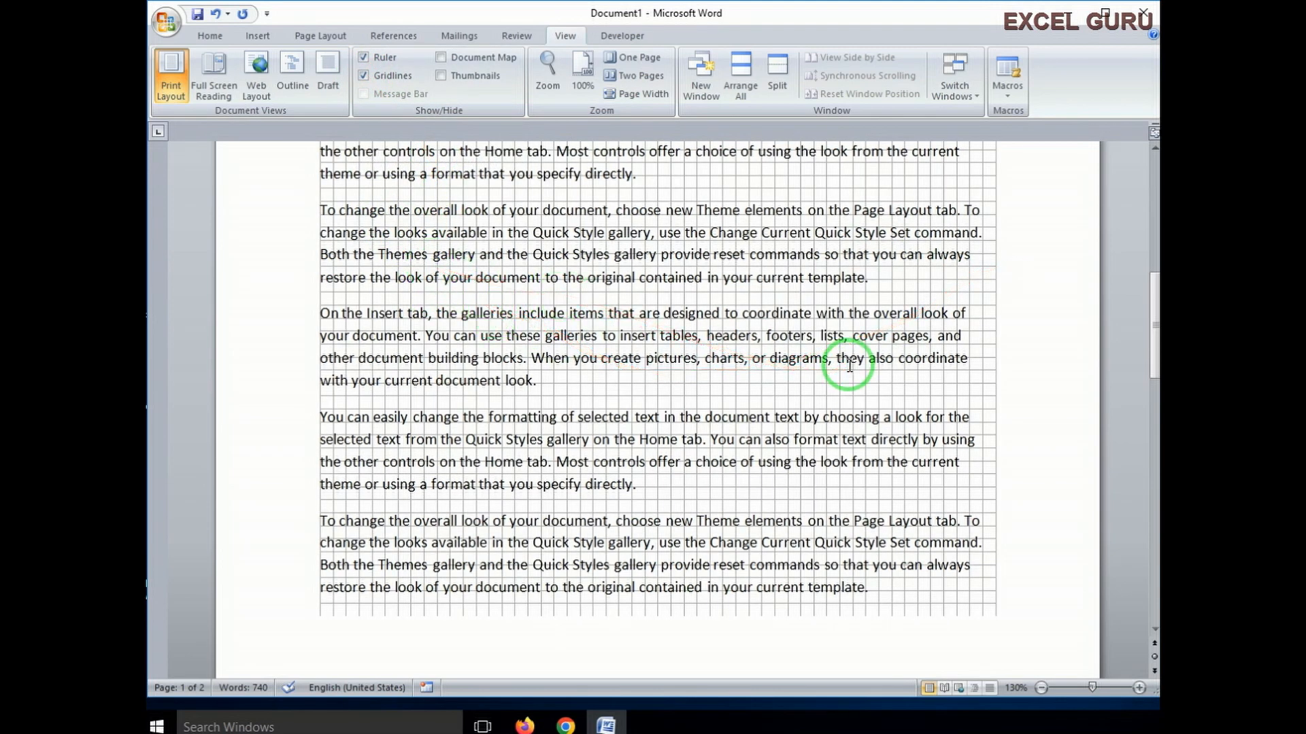
click(364, 77)
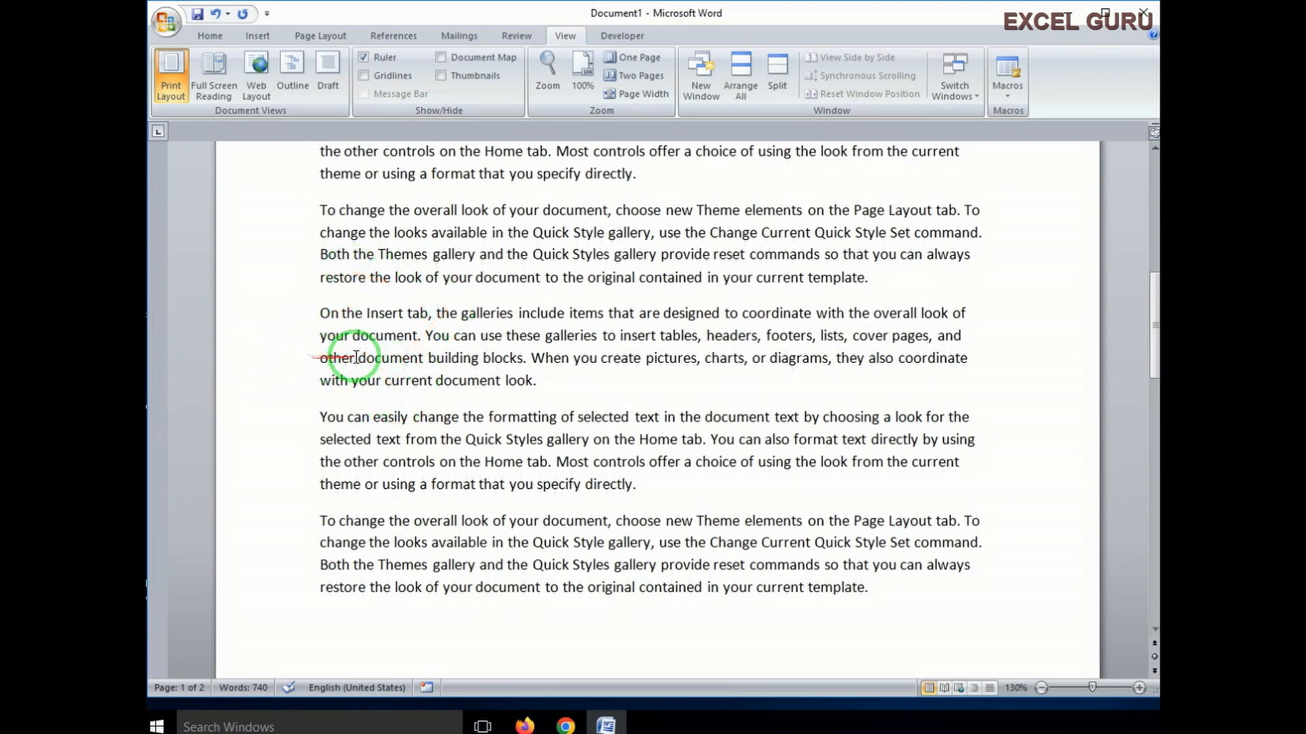
Step: Show the page thumbnails, use them to go to page 1 and page 2, and hide them again
click(442, 76)
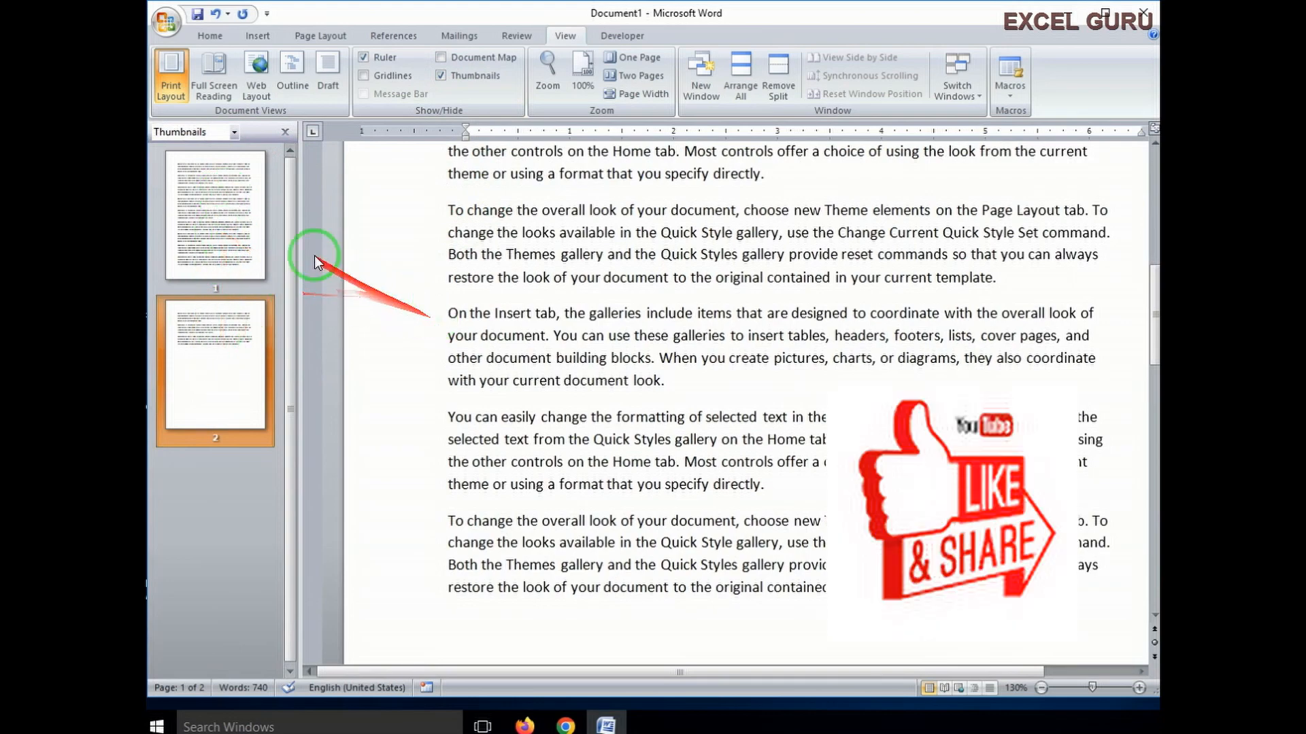
click(219, 194)
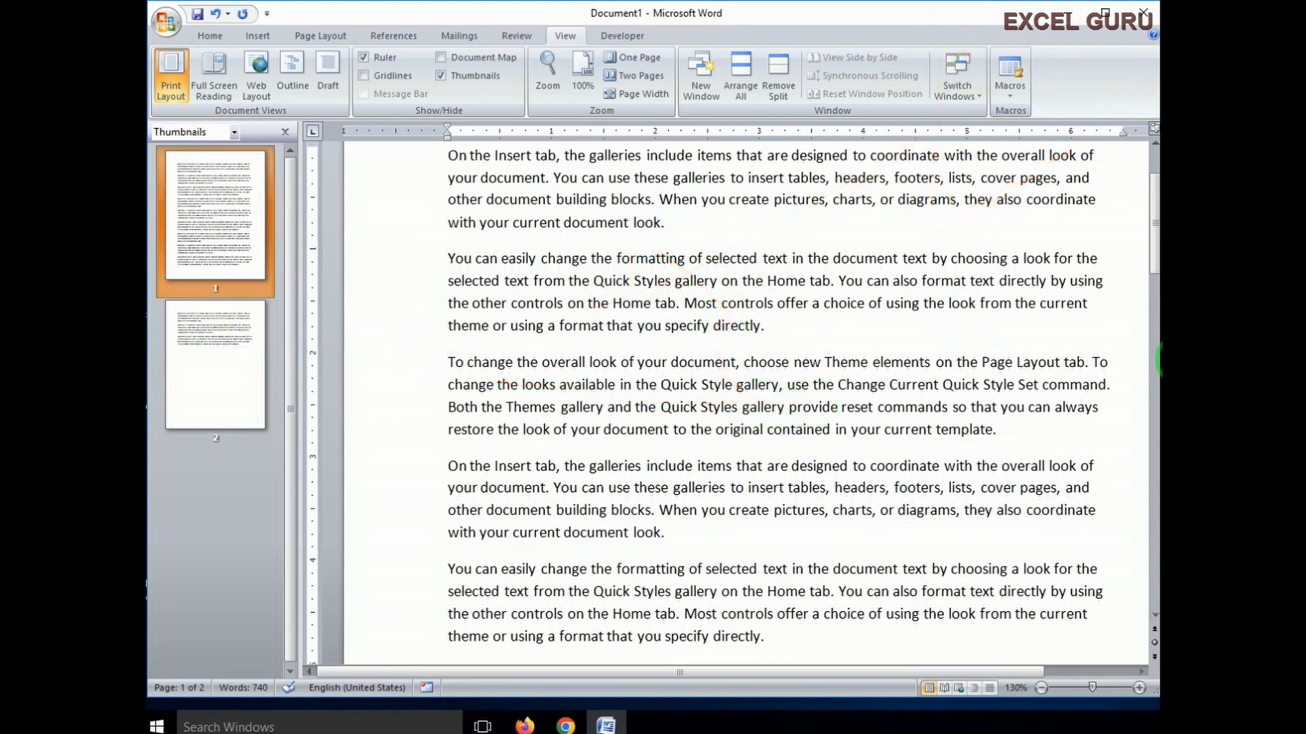
click(198, 365)
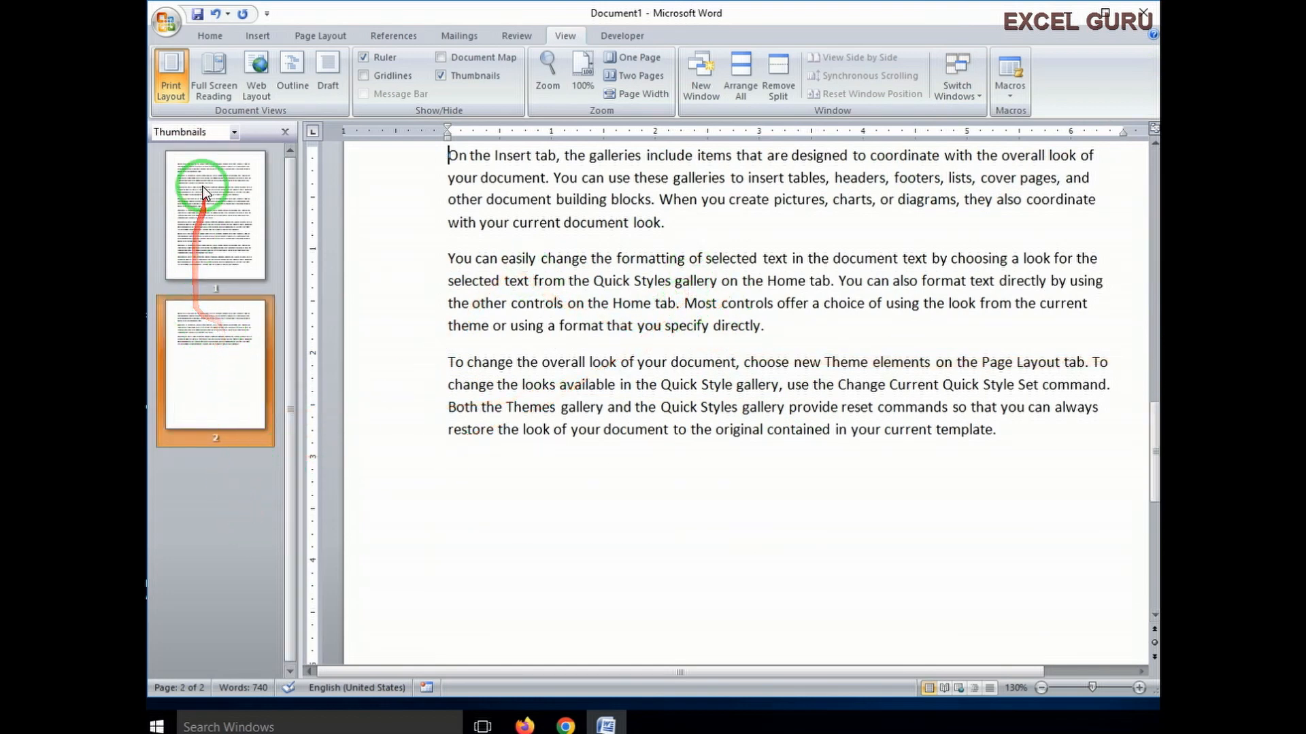
click(279, 261)
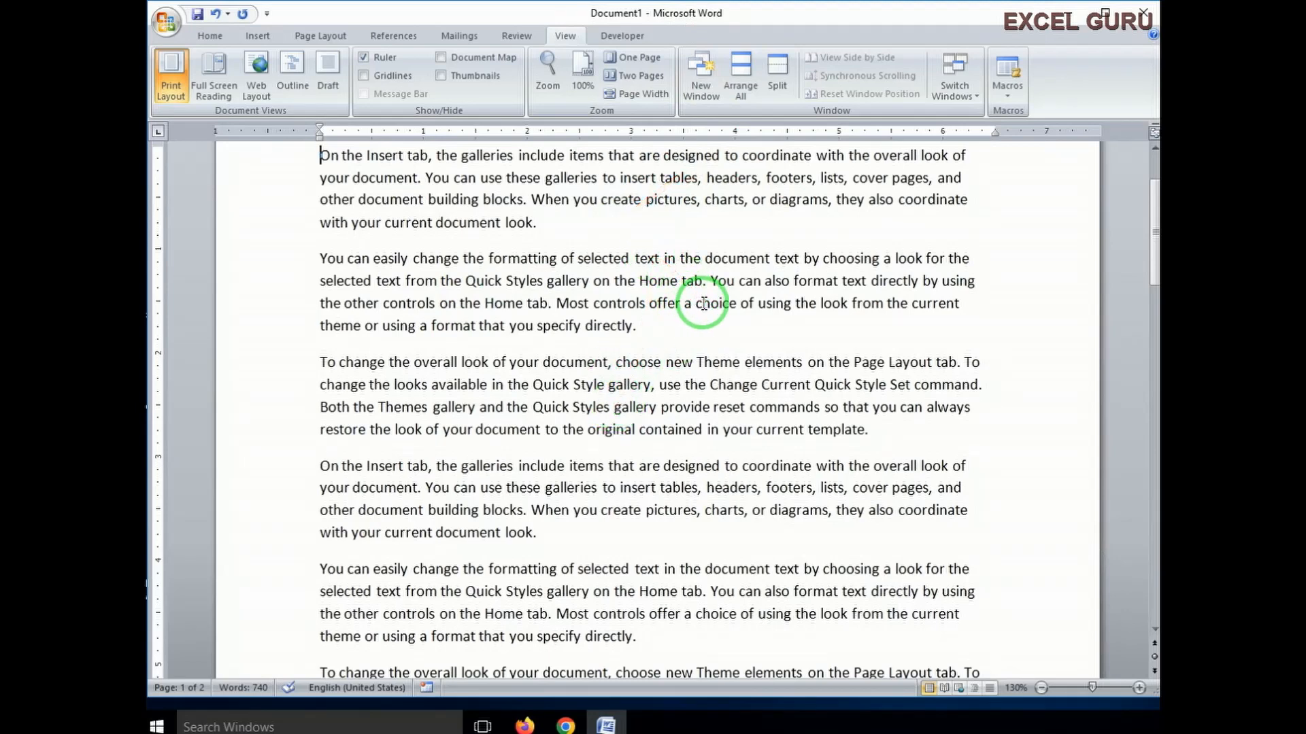
Step: Set the document zoom to 75% in the Zoom dialog
click(547, 66)
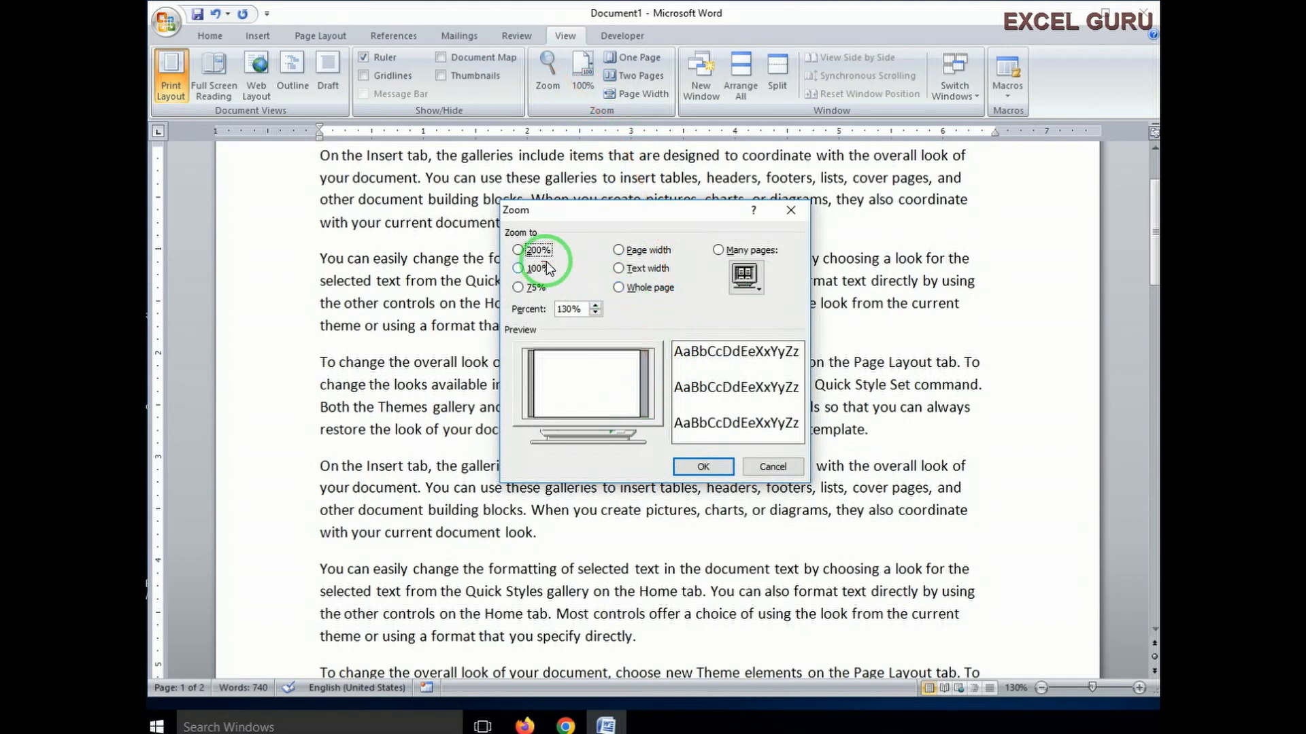
click(520, 288)
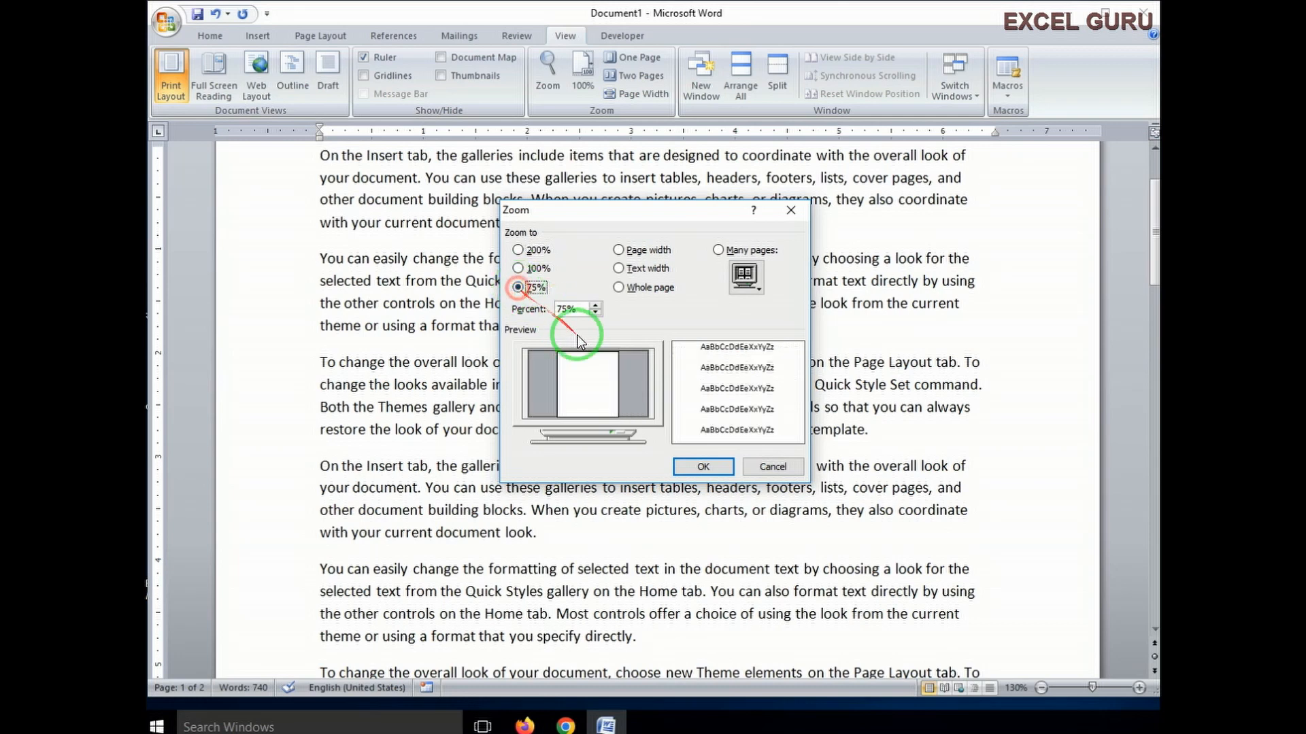
click(701, 461)
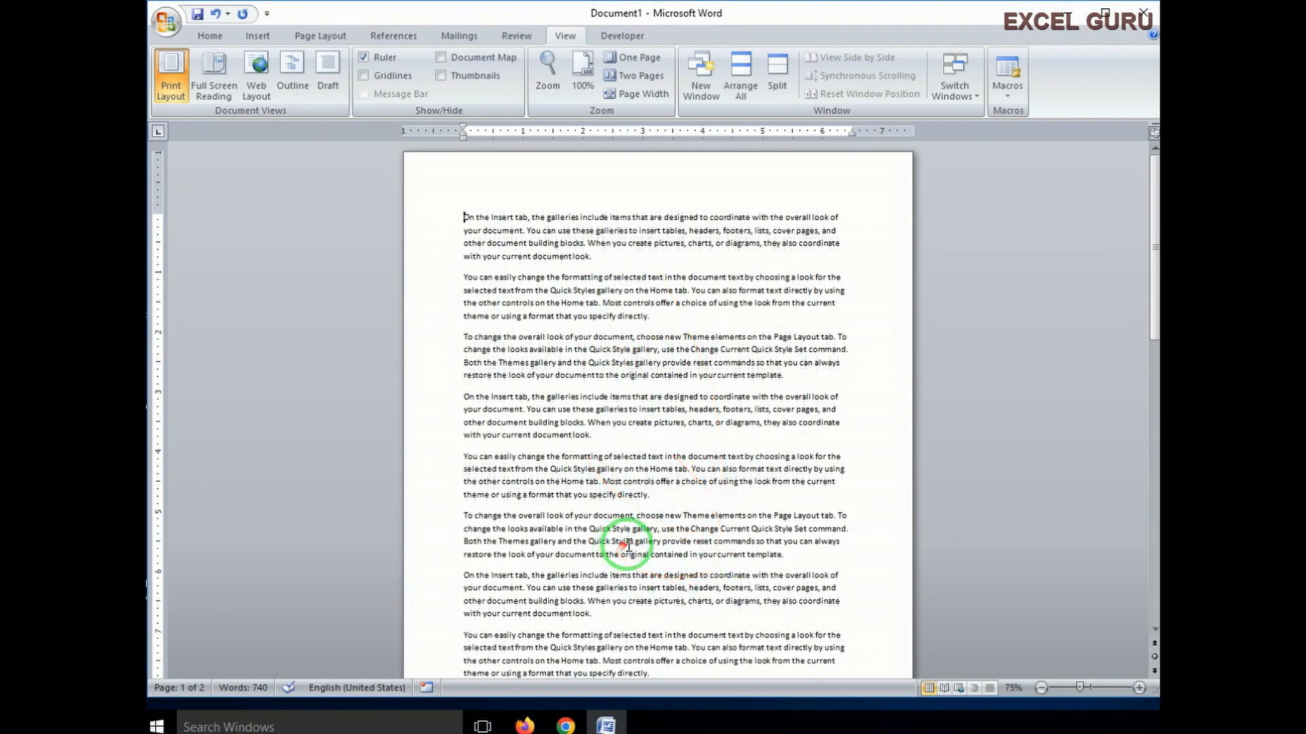
Step: Set the document zoom to 200% in the Zoom dialog
click(549, 69)
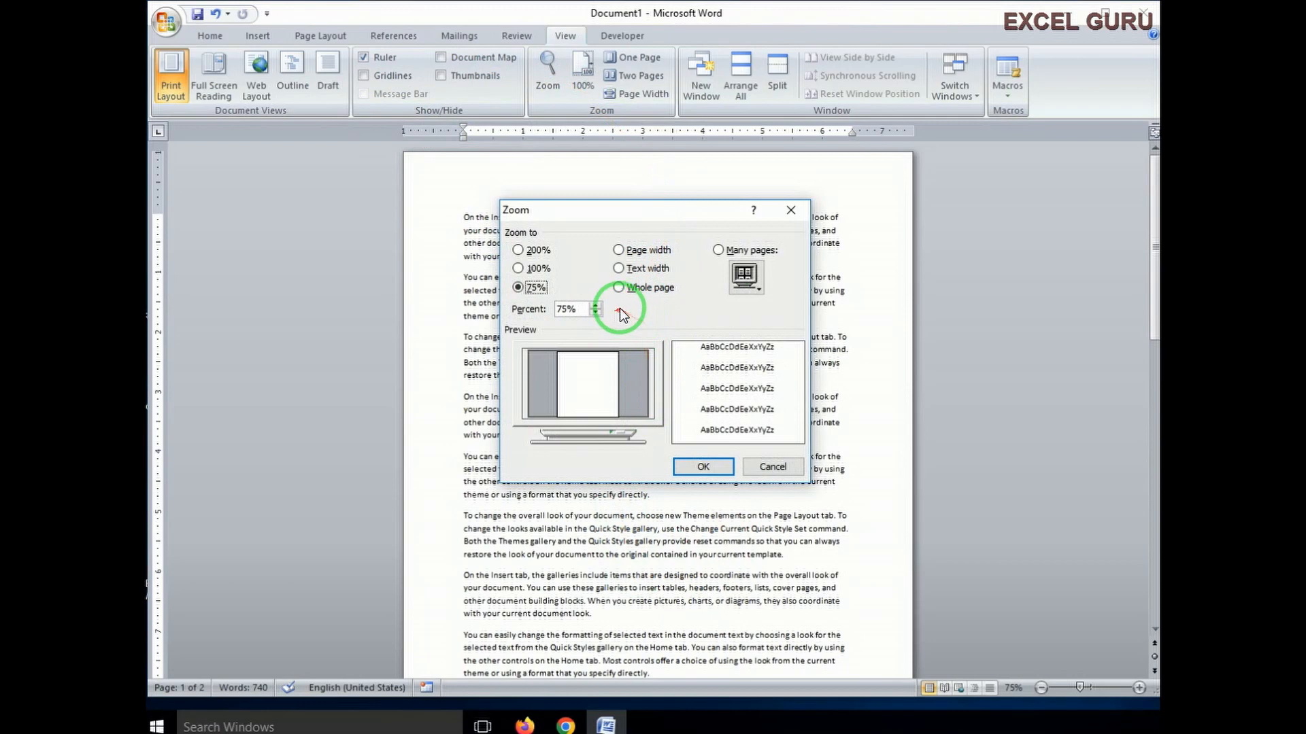
click(518, 250)
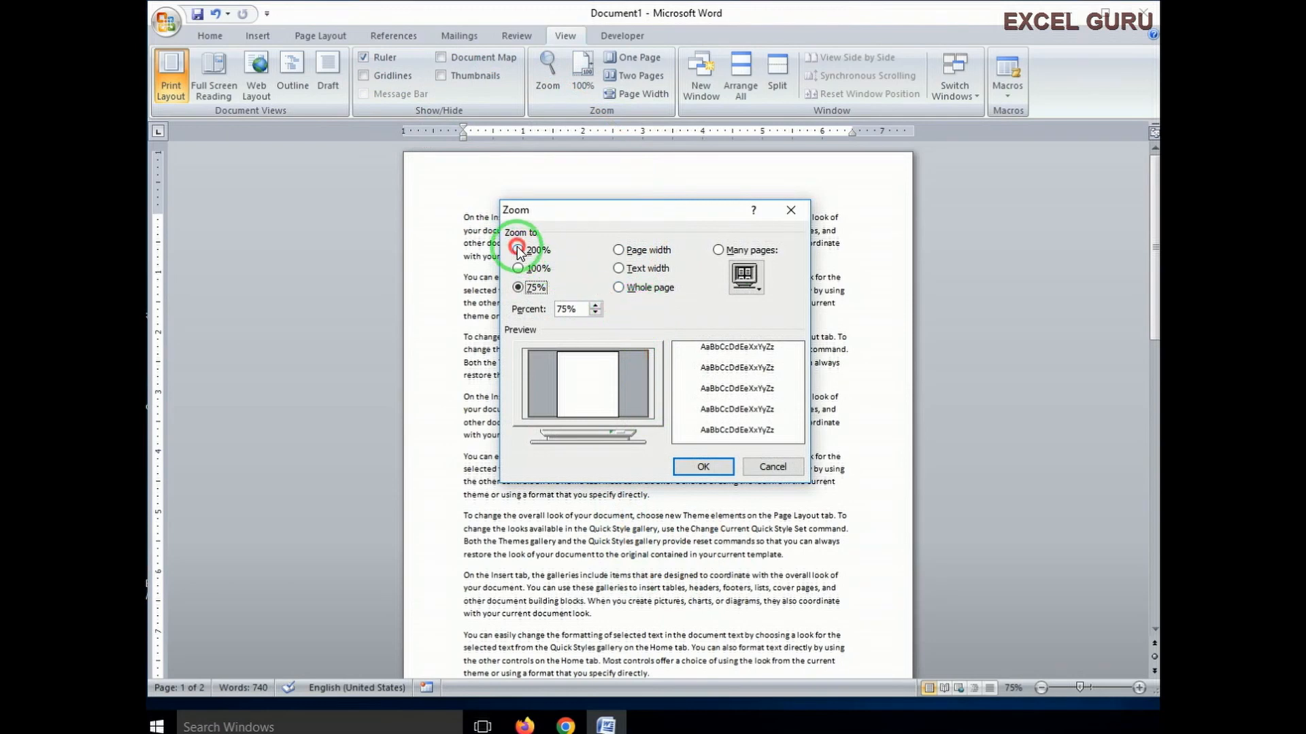
click(691, 467)
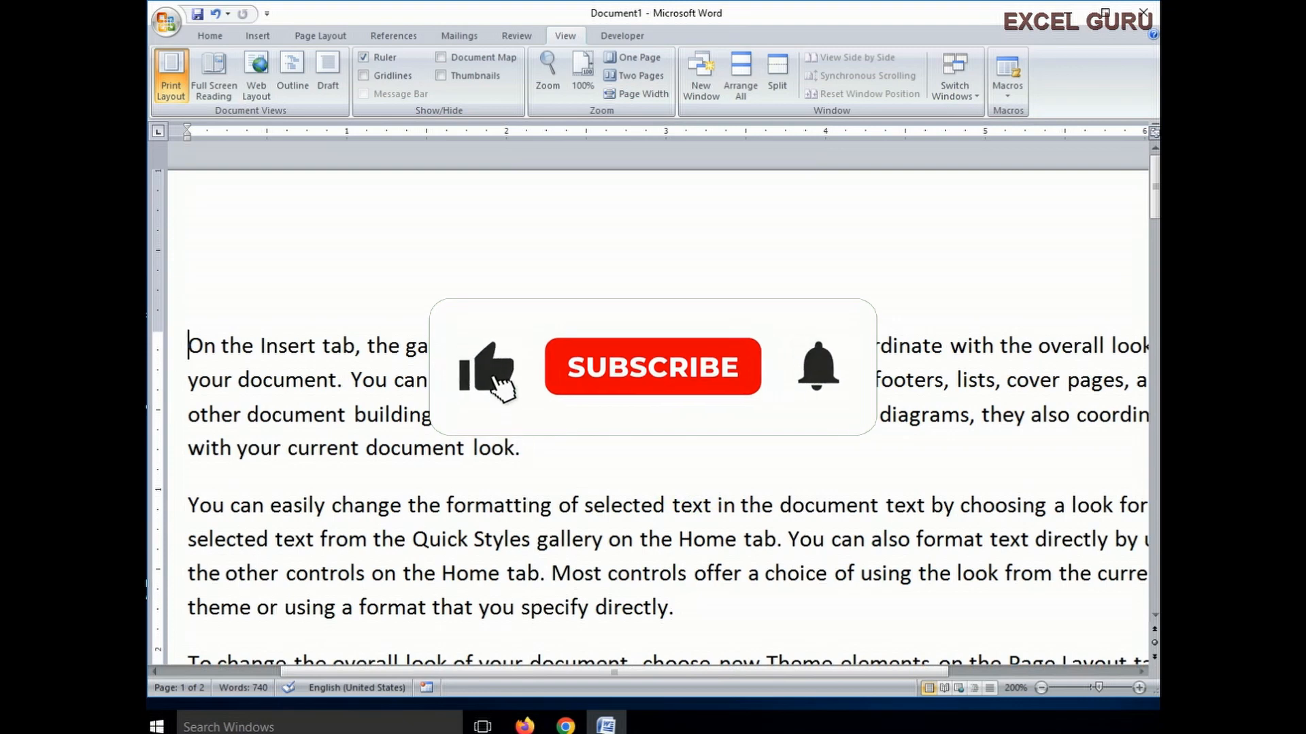
Step: Set the document zoom to 100% in the Zoom dialog
click(548, 79)
click(518, 268)
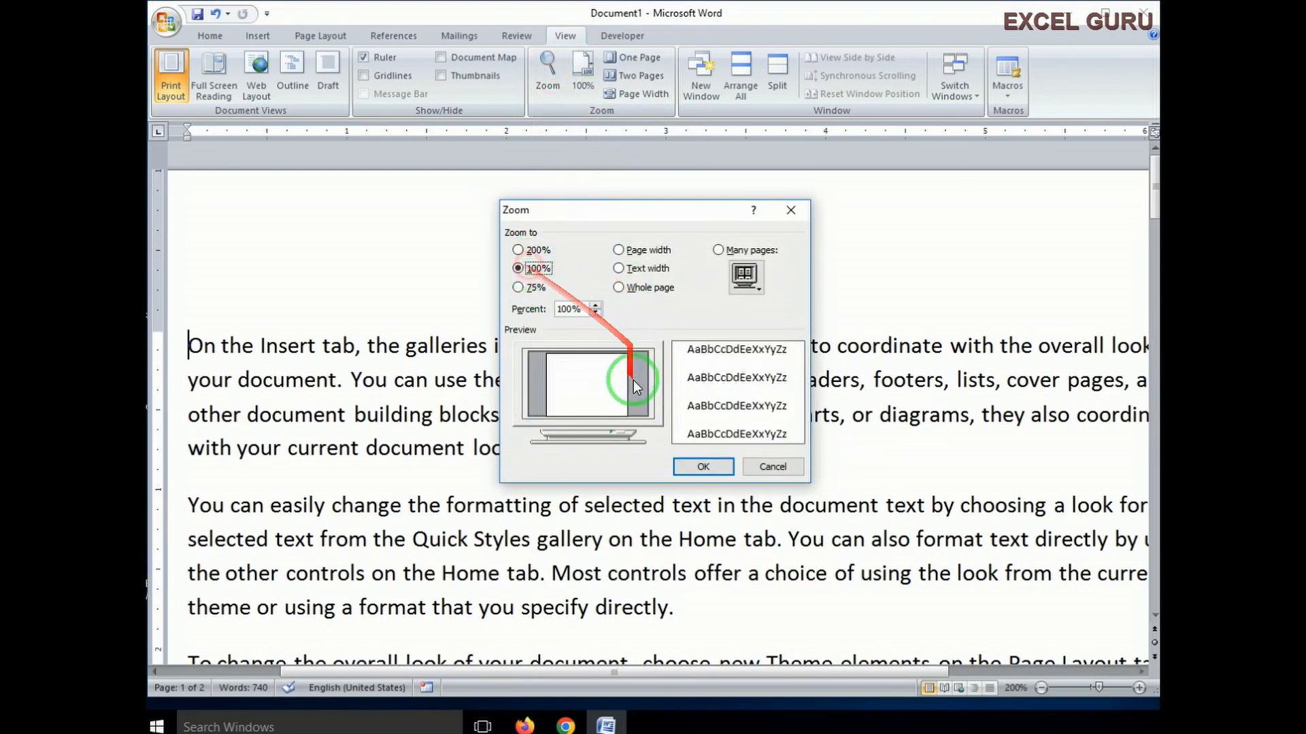
click(700, 466)
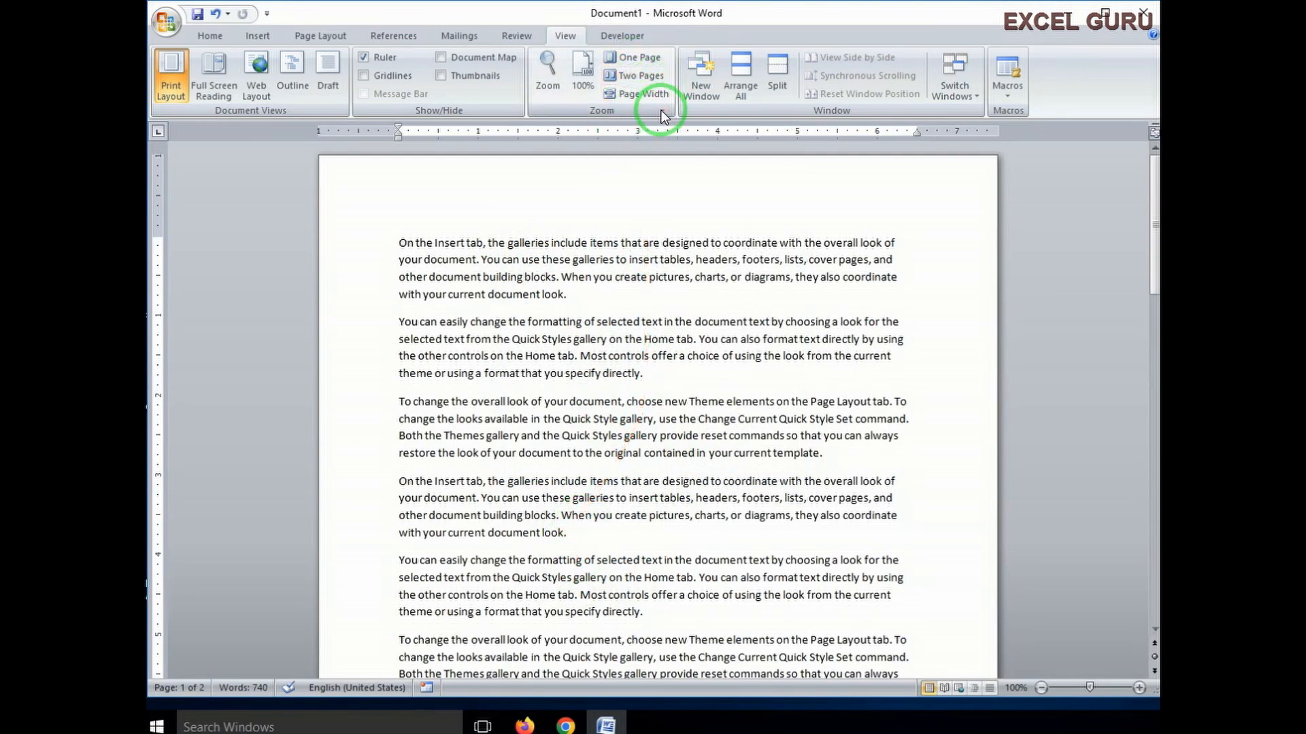
Step: Fit the view to one page, to two pages side by side, and finally to the page width
click(638, 59)
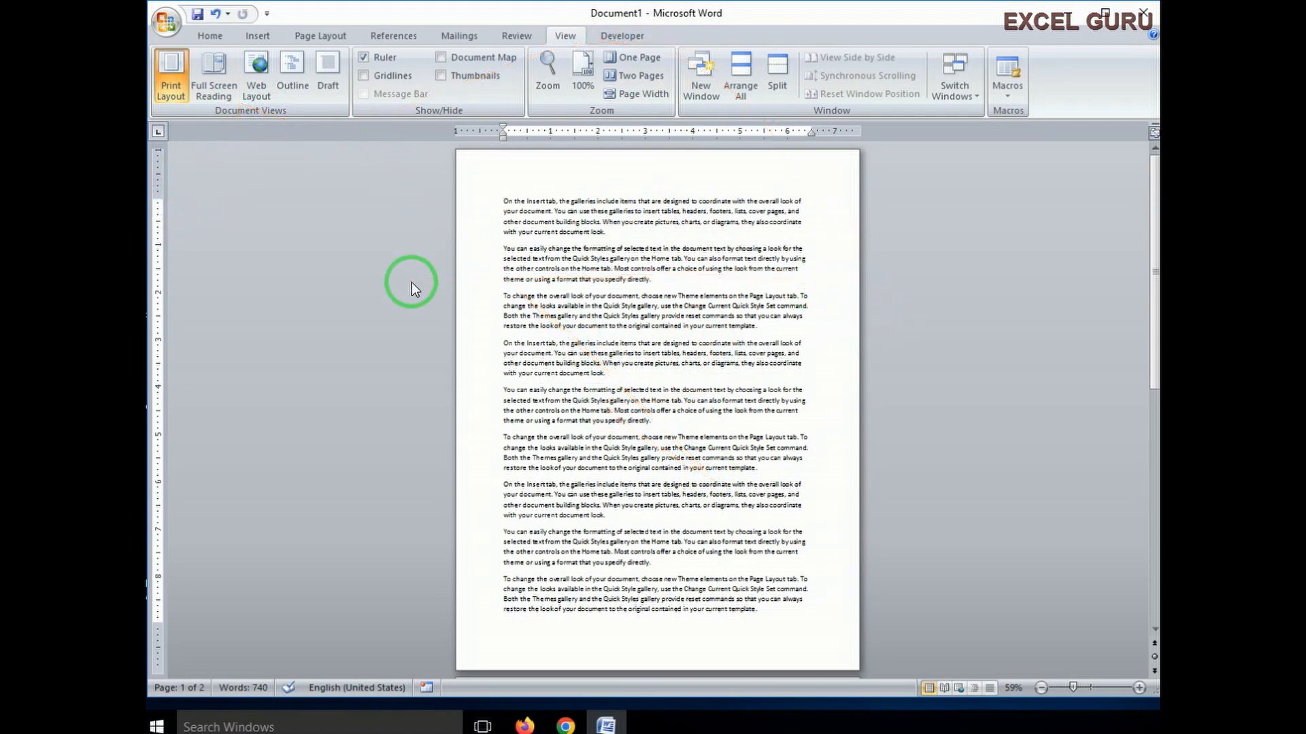
click(639, 76)
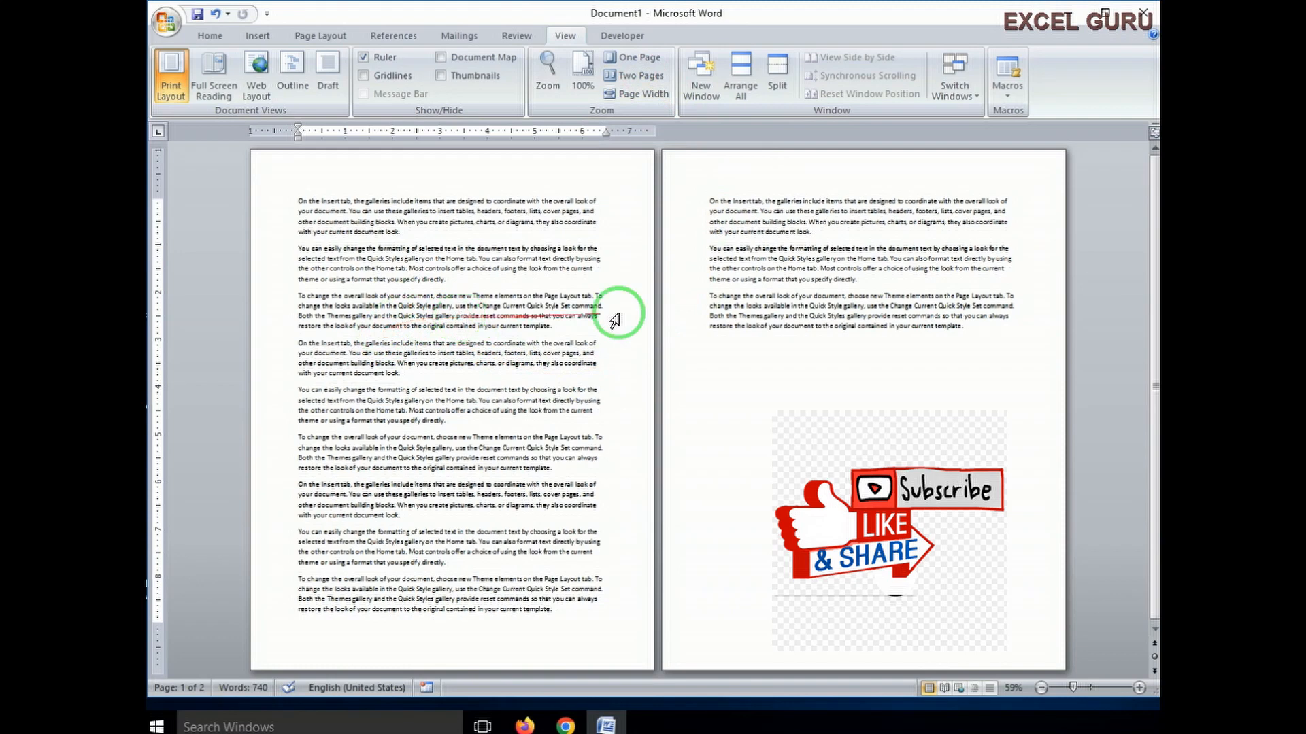
click(641, 95)
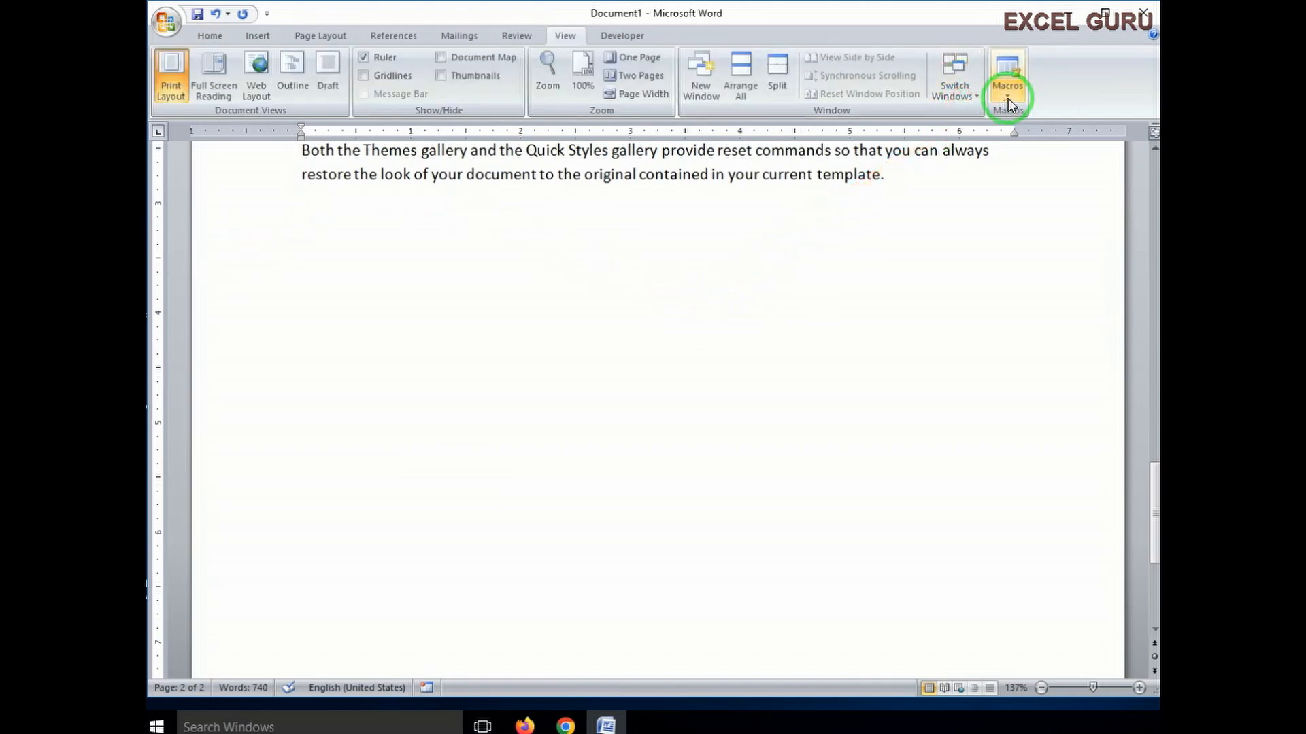
Step: Start recording a macro stored in All Documents (Normal.dotm), choosing keyboard assignment for it
click(1008, 99)
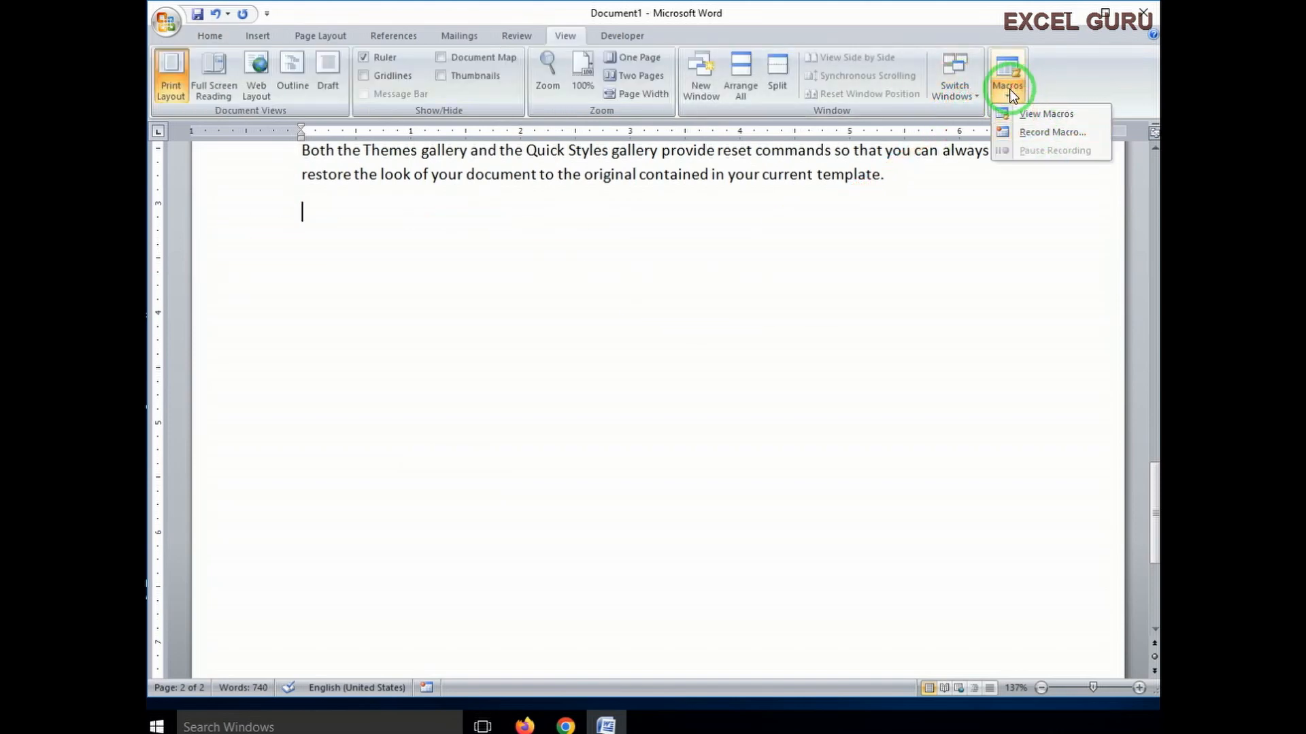
click(1048, 134)
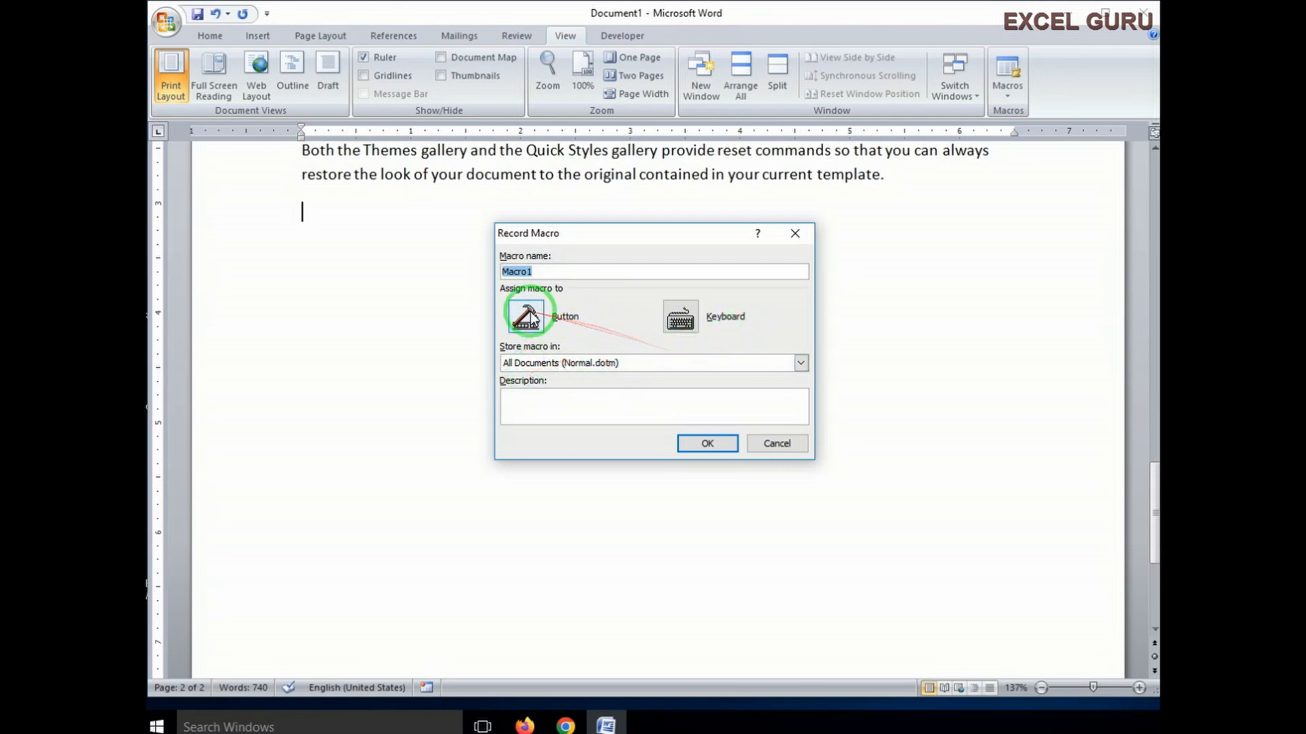
click(680, 317)
click(816, 508)
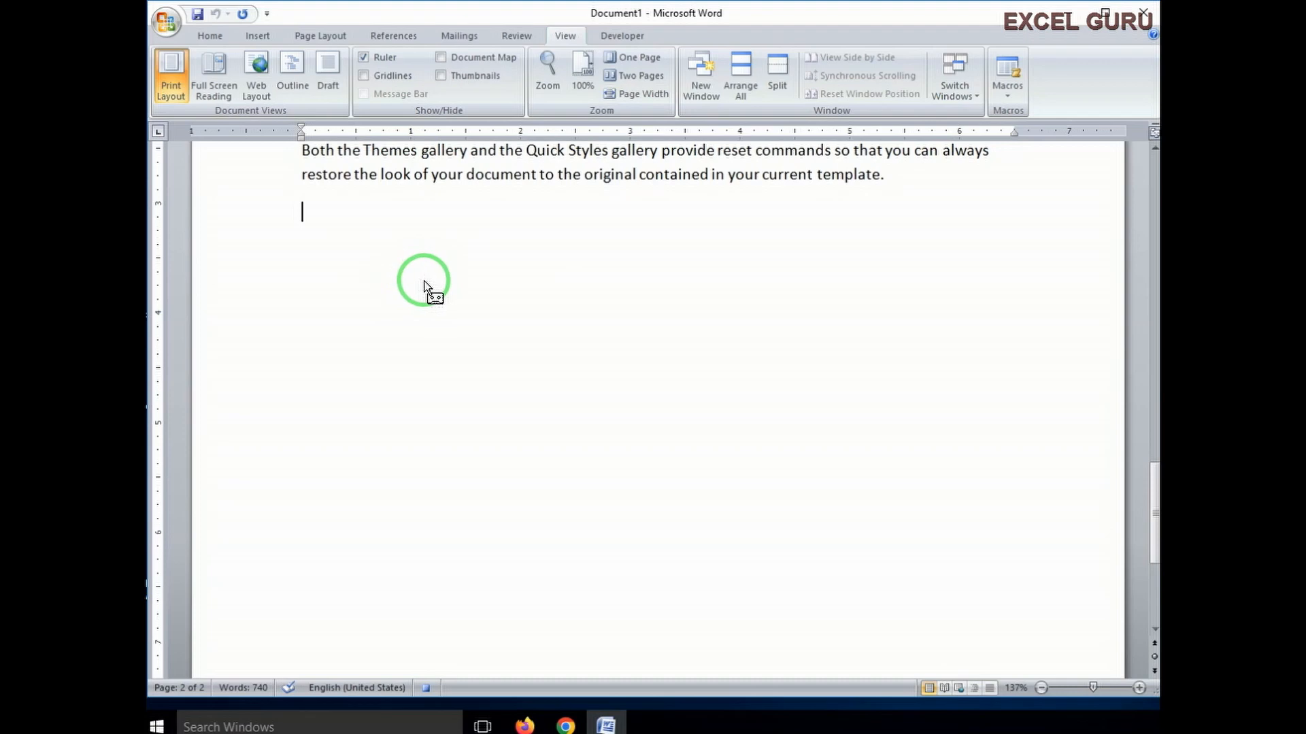
click(1009, 96)
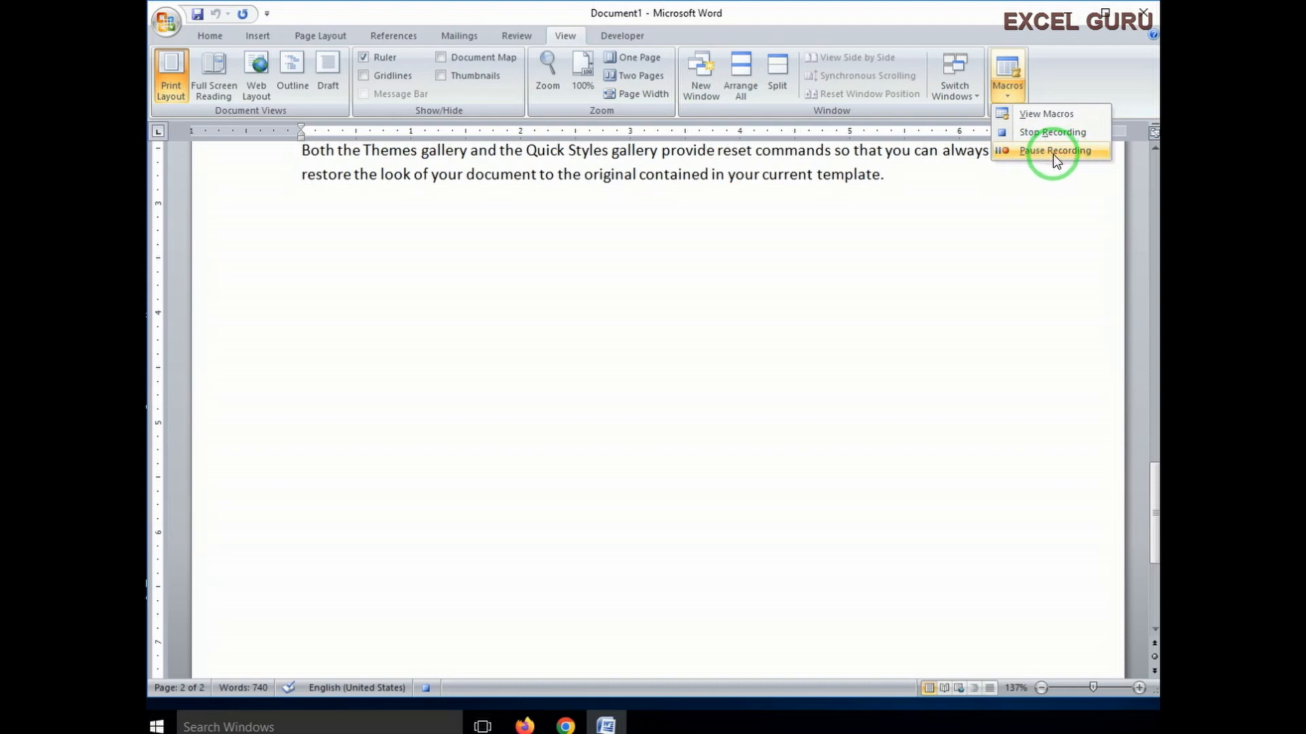
Step: Enter "Principal" and "MGGS Bar , Pali" as two signature lines below the last paragraph, with "Principal" indented to about mid-page
click(312, 231)
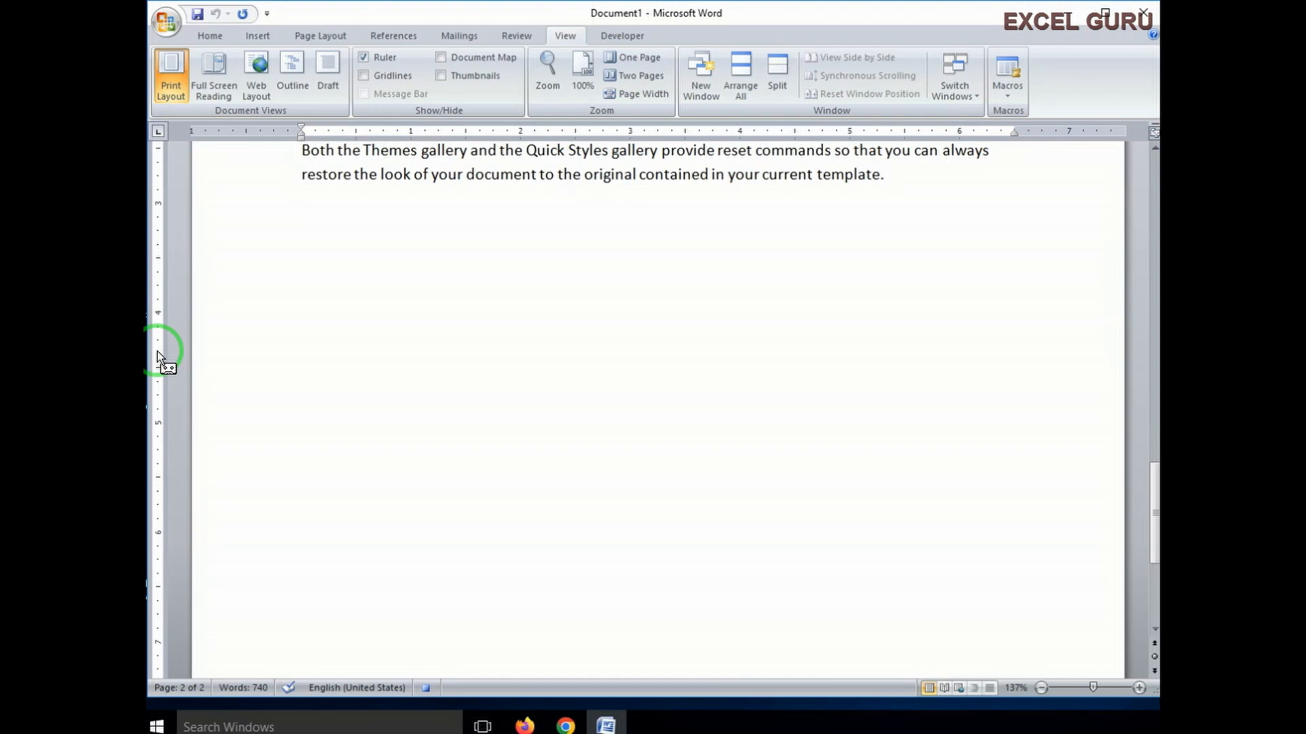
text(Principal)
key(shift+Return)
text(MGGS Bar, Pali)
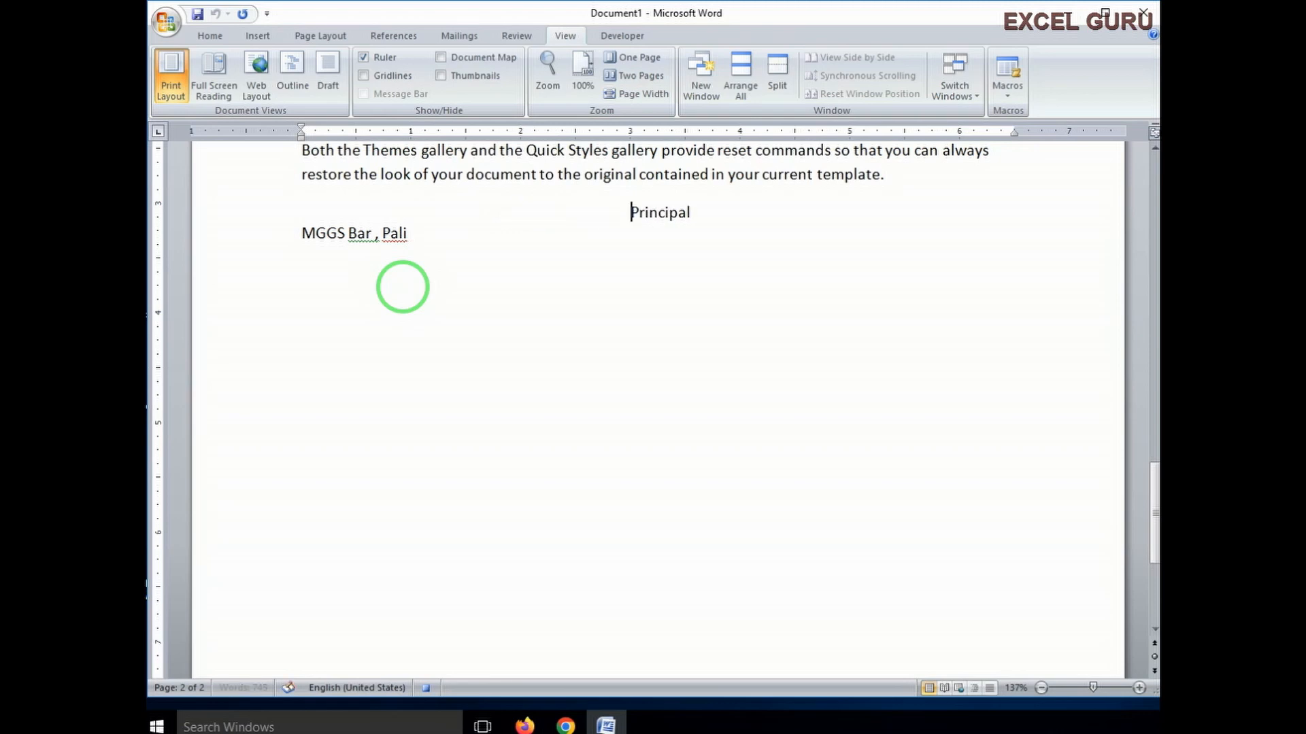
Step: Indent the "MGGS Bar , Pali" line by six tab stops so it sits centred beneath "Principal"
click(302, 230)
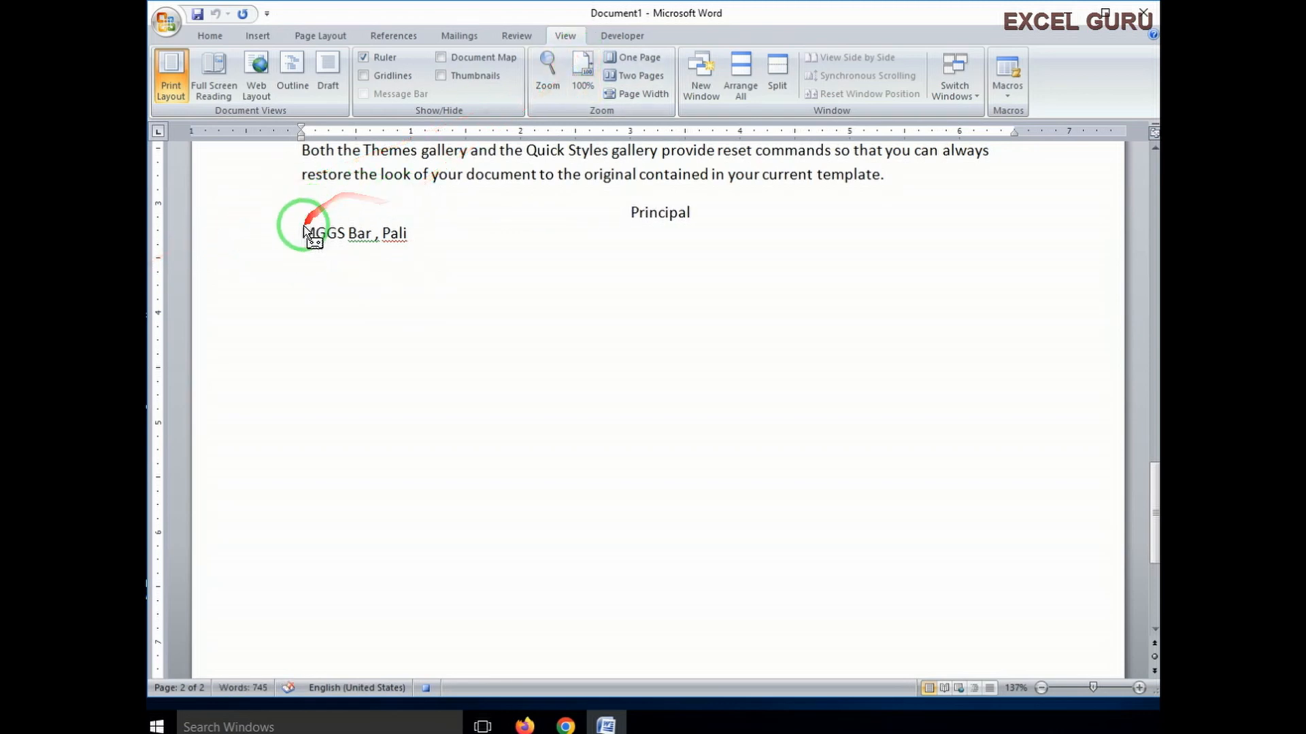
key(Down)
key(Home)
key(Tab)
key(Tab)
key(Tab)
key(Tab)
key(Tab)
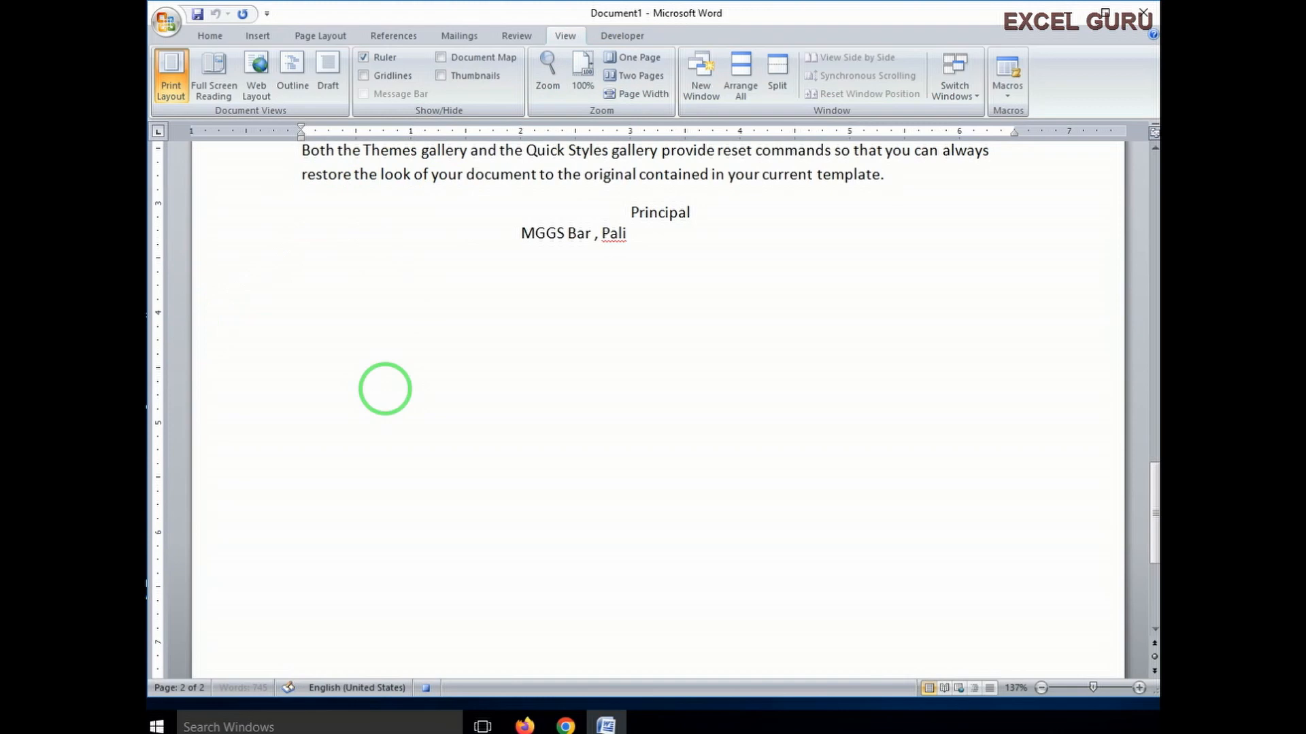
key(Tab)
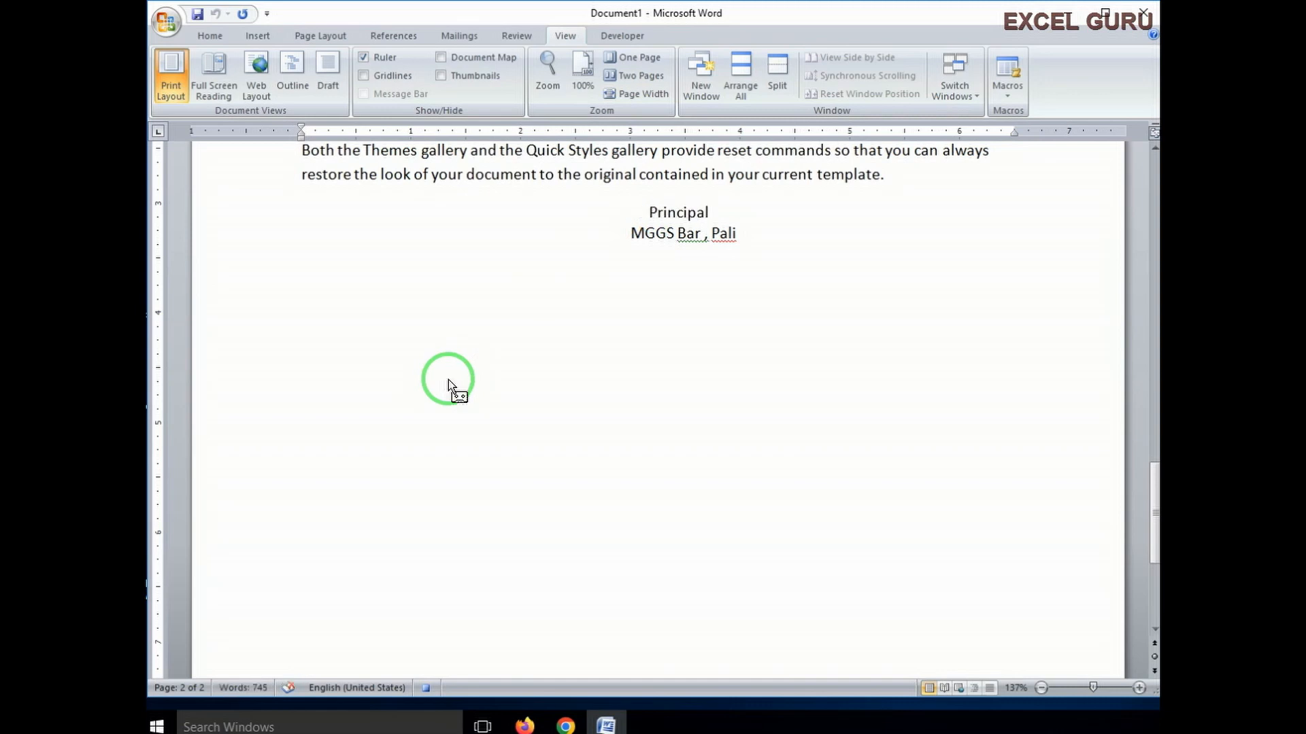
Step: Stop recording the macro
click(1007, 90)
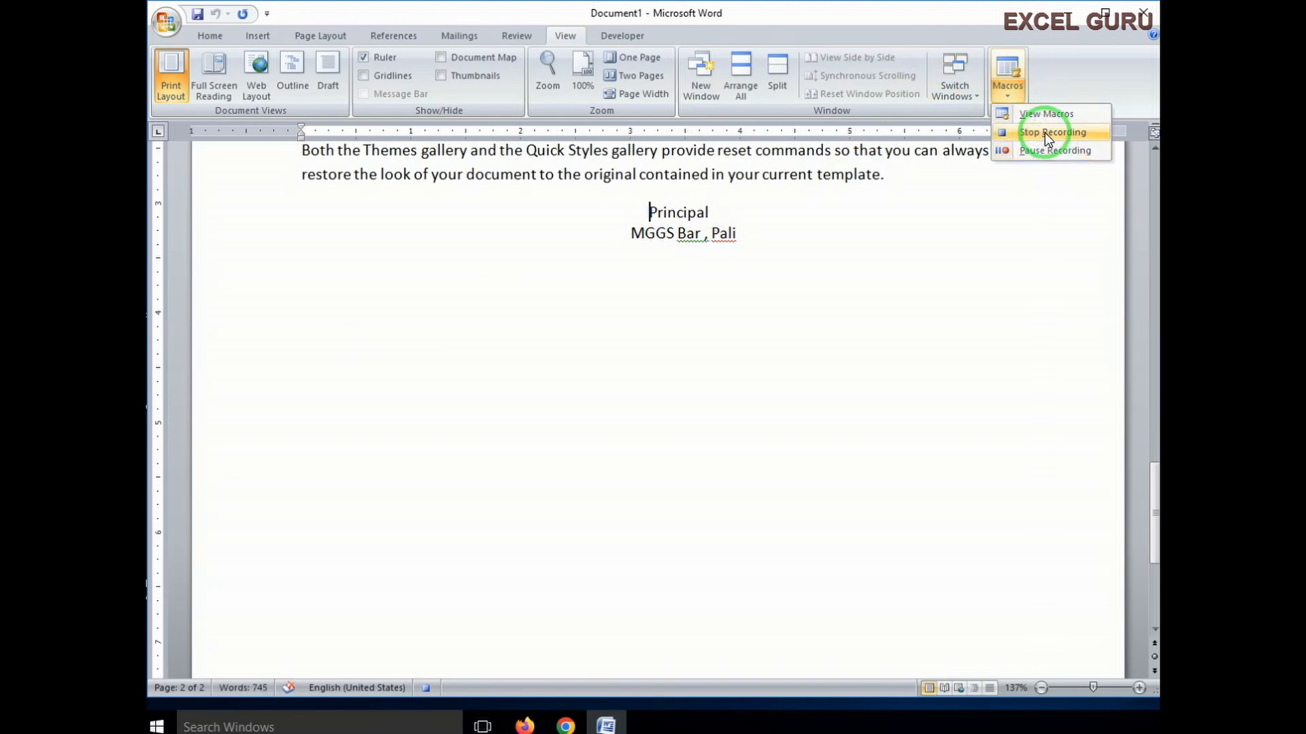
click(1047, 132)
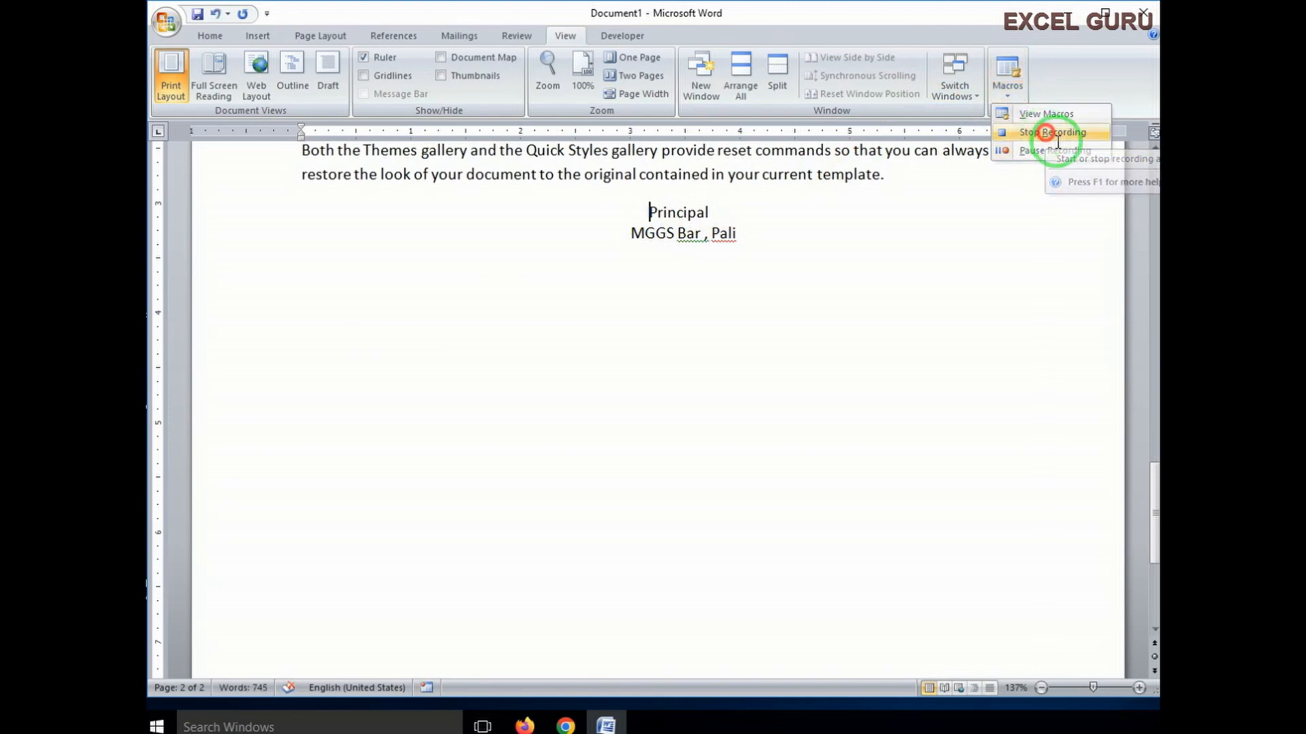
click(1008, 92)
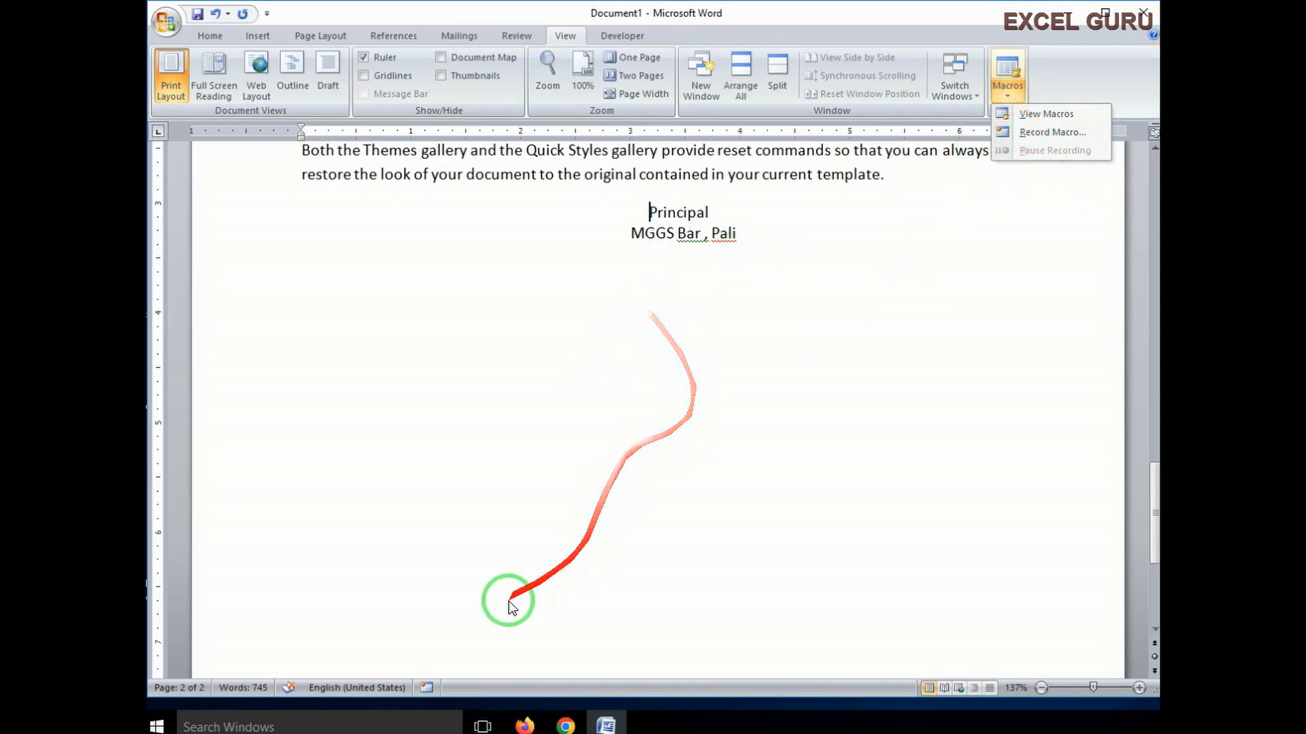
Step: Add an empty line near the end of page 1, after the paragraph ending "a format that you specify directly."
scroll(455, 417, up, 8)
scroll(466, 408, up, 2)
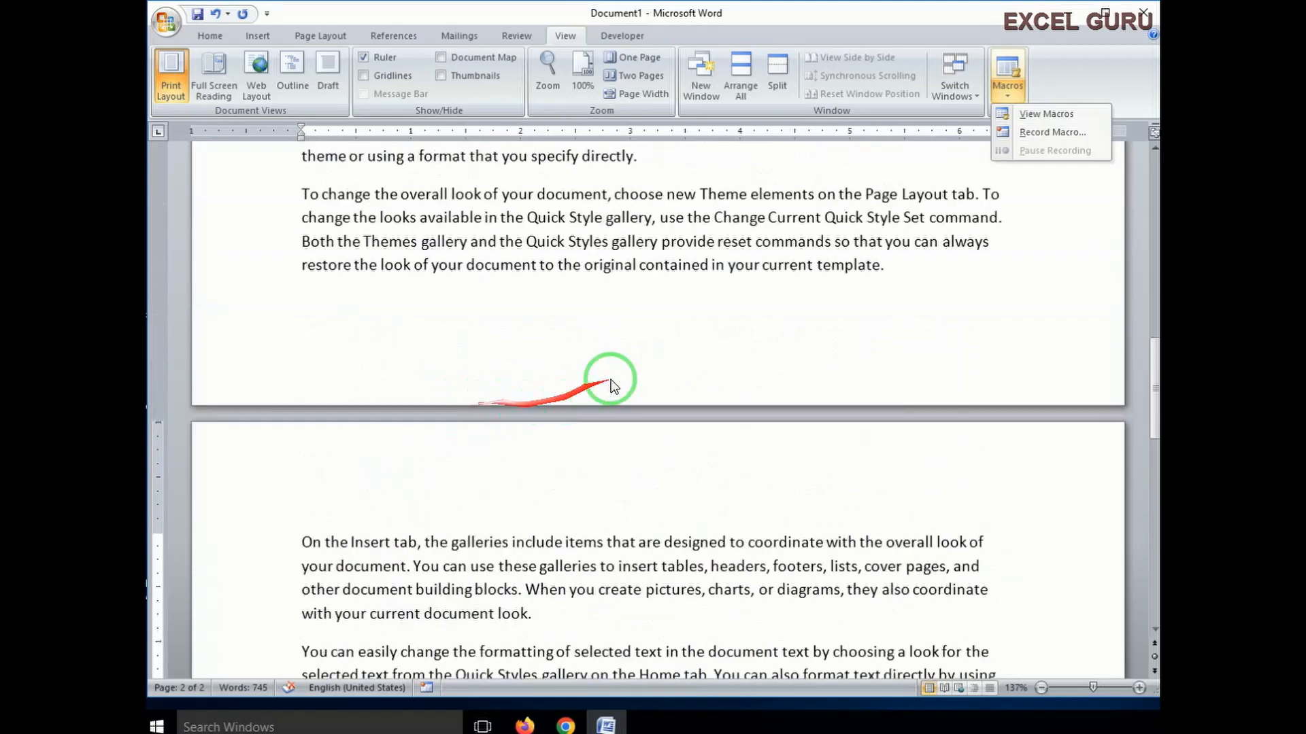
click(898, 275)
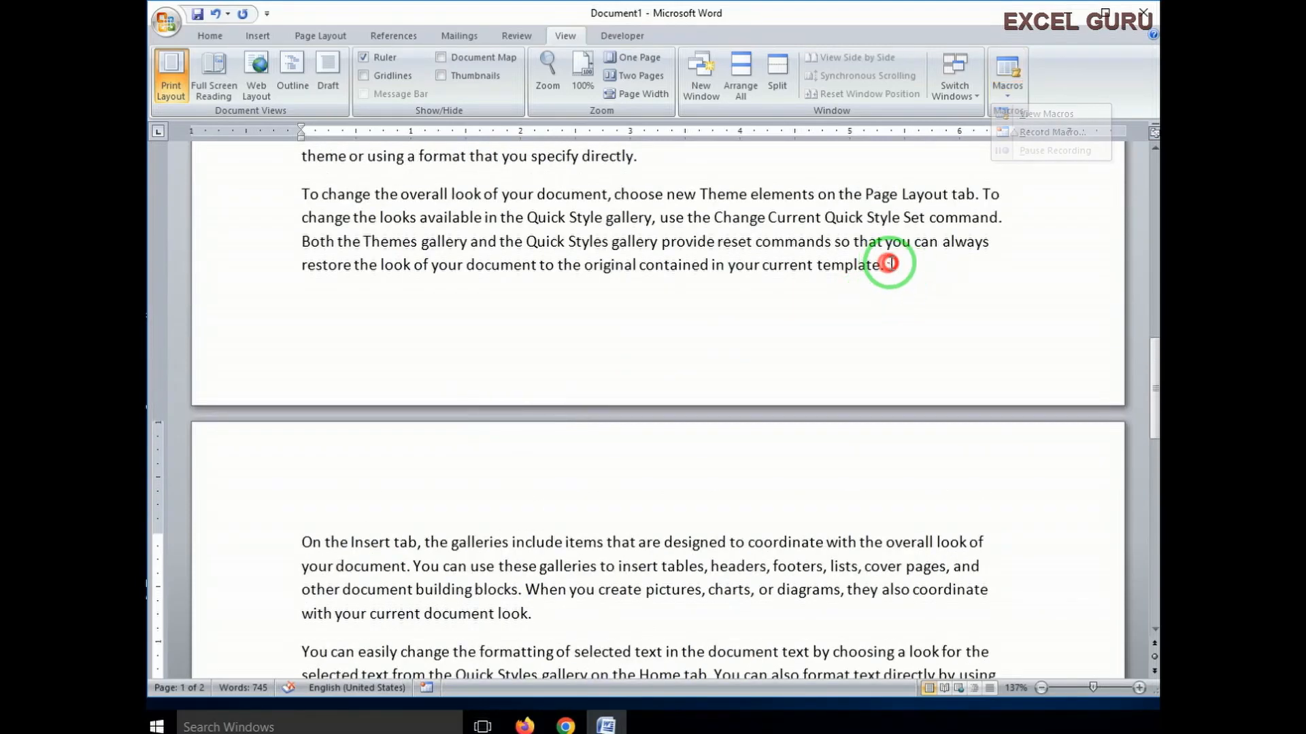
key(Return)
key(ctrl+Return)
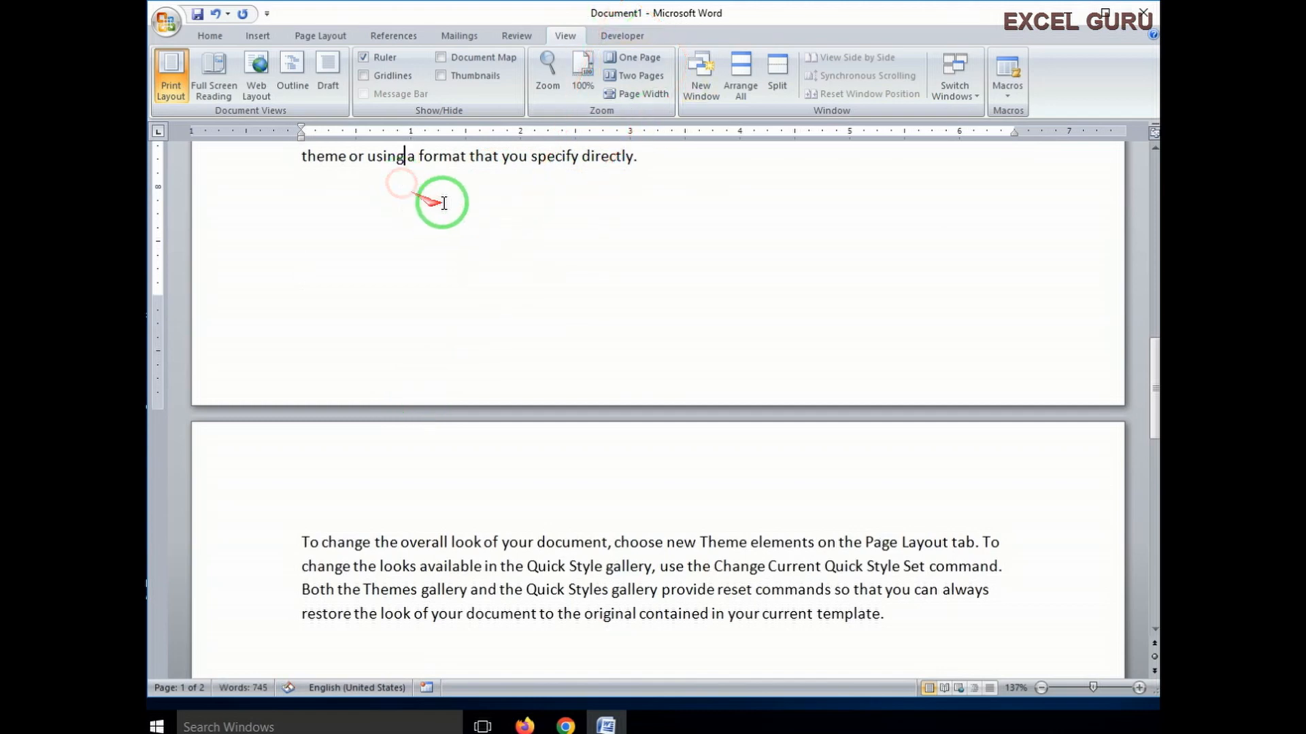
click(643, 161)
key(Return)
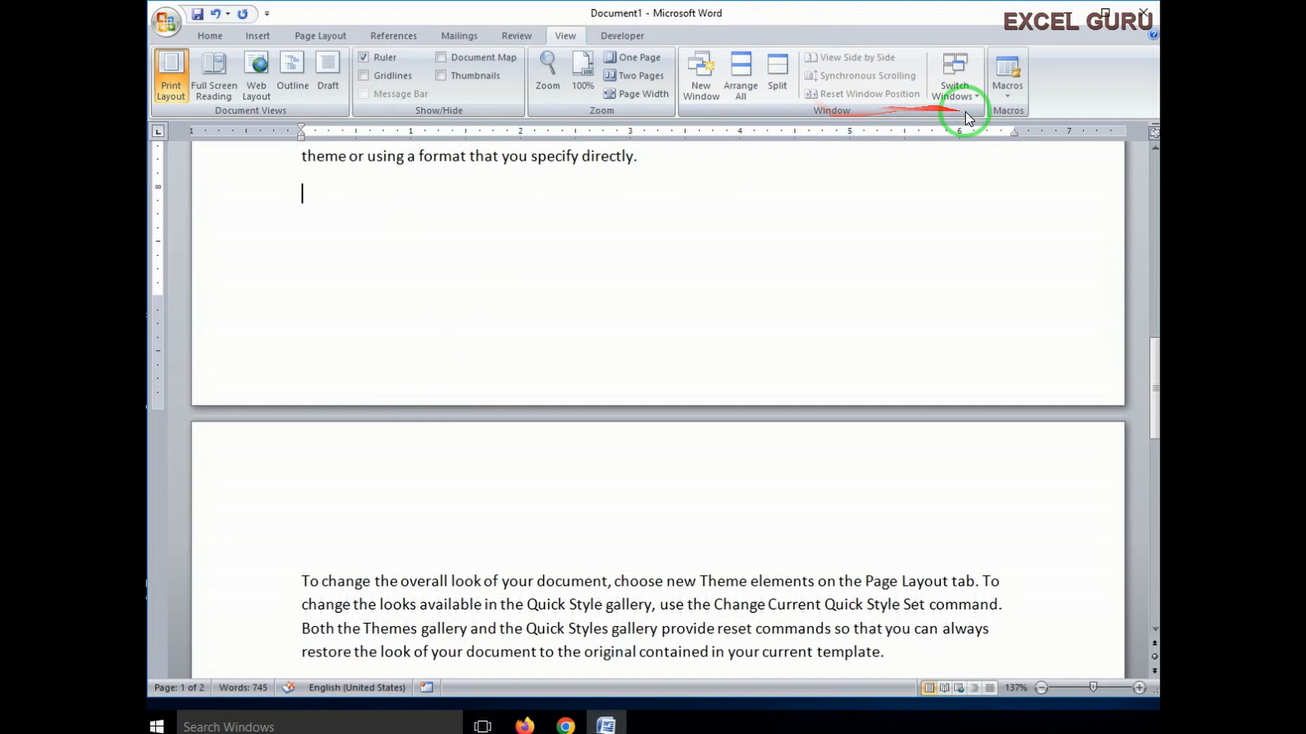
Step: Run Macro3 from the macro list at the empty line on page 1
click(1005, 93)
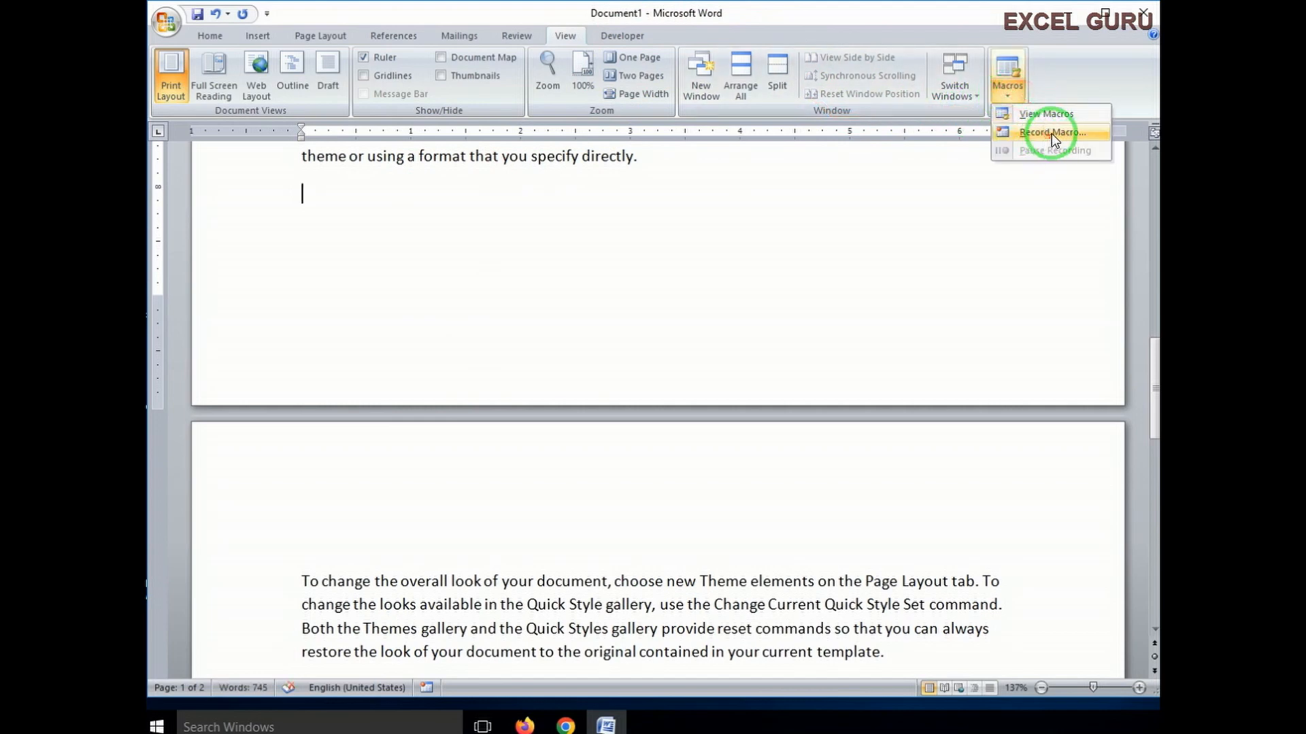
click(1045, 114)
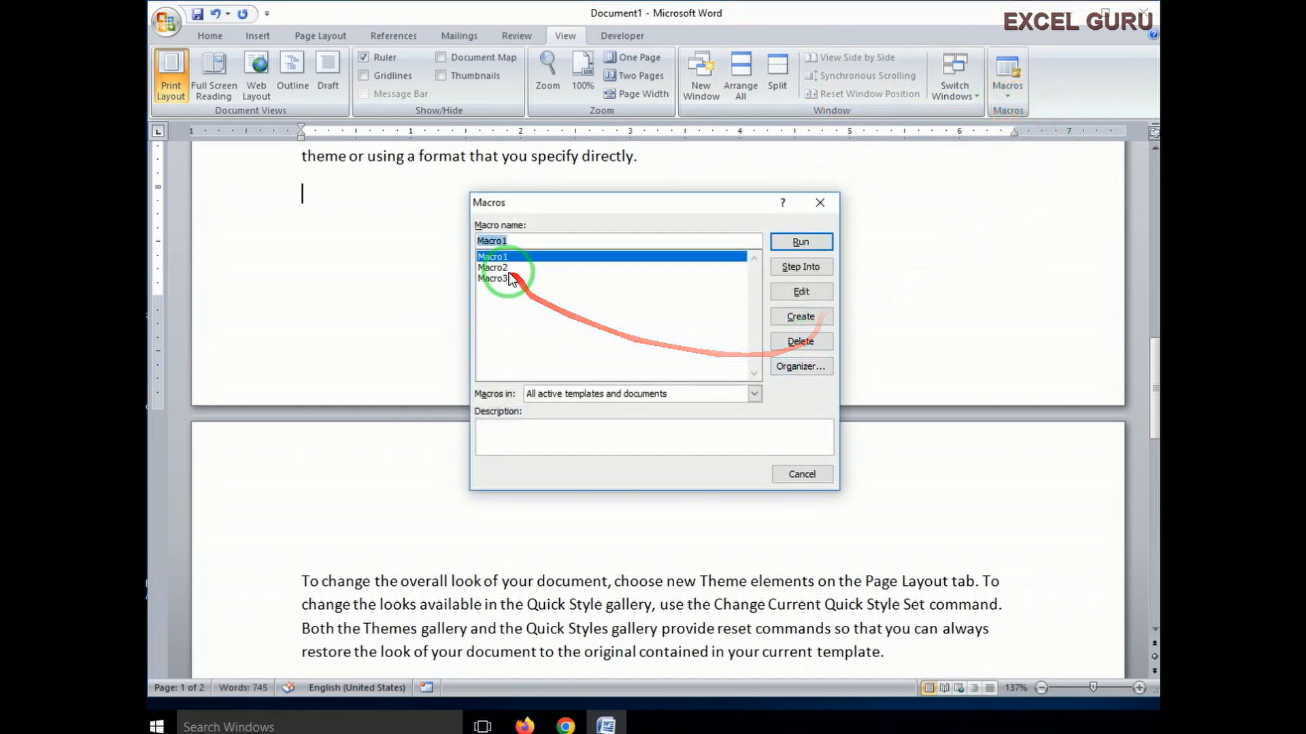
click(493, 279)
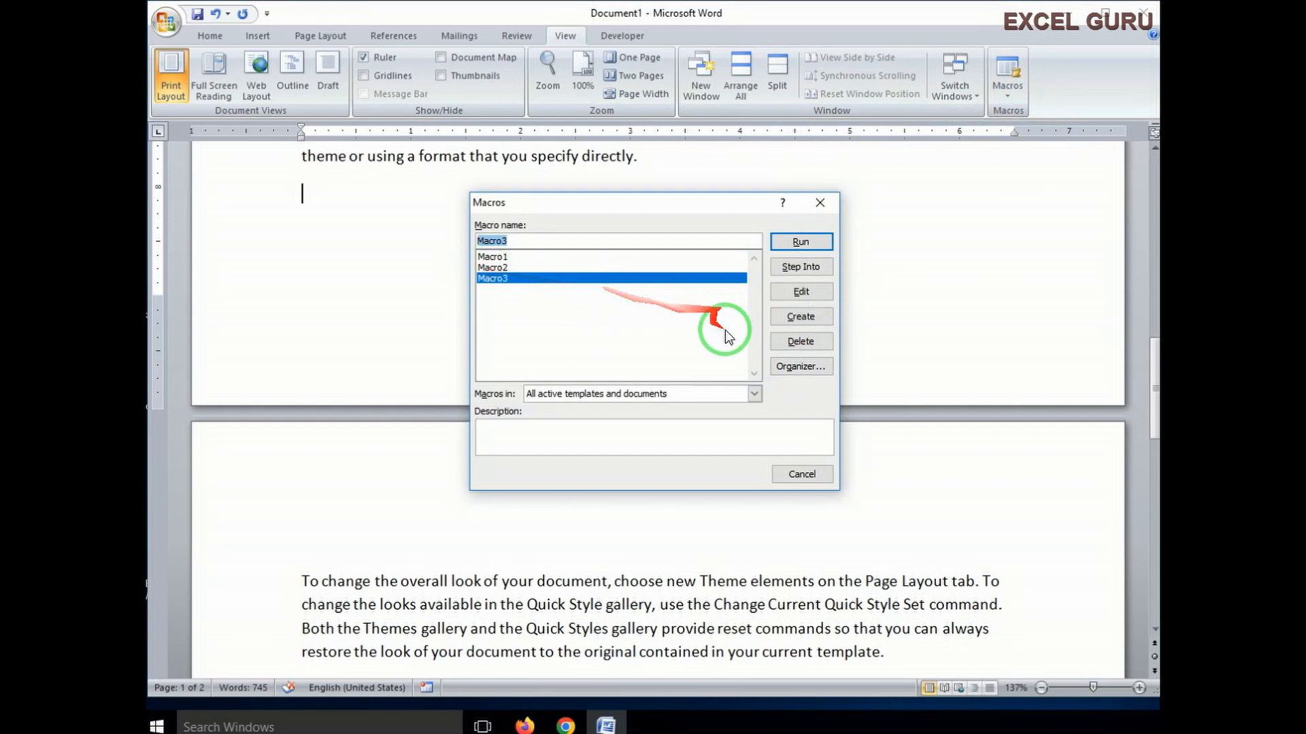
click(799, 243)
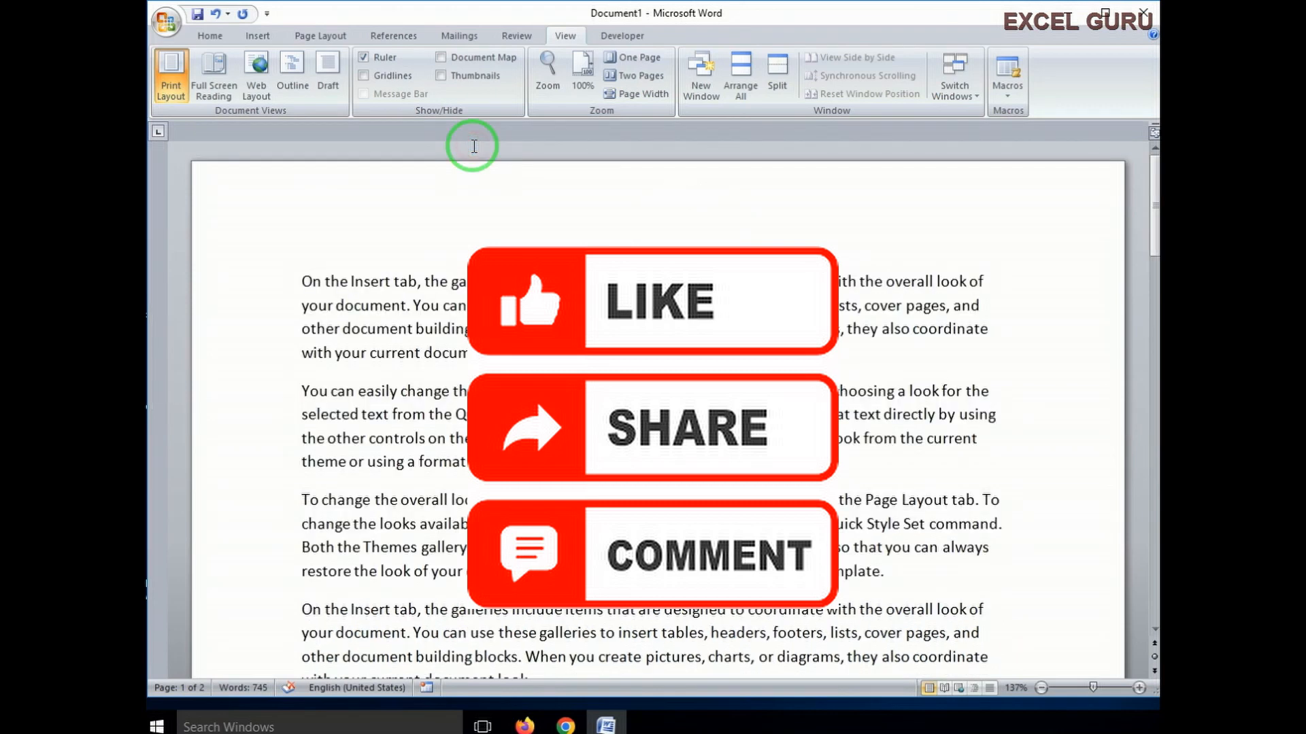
Step: Review the Developer tab commands and the Word Options, down to the command sources for customizing the Quick Access Toolbar
click(622, 35)
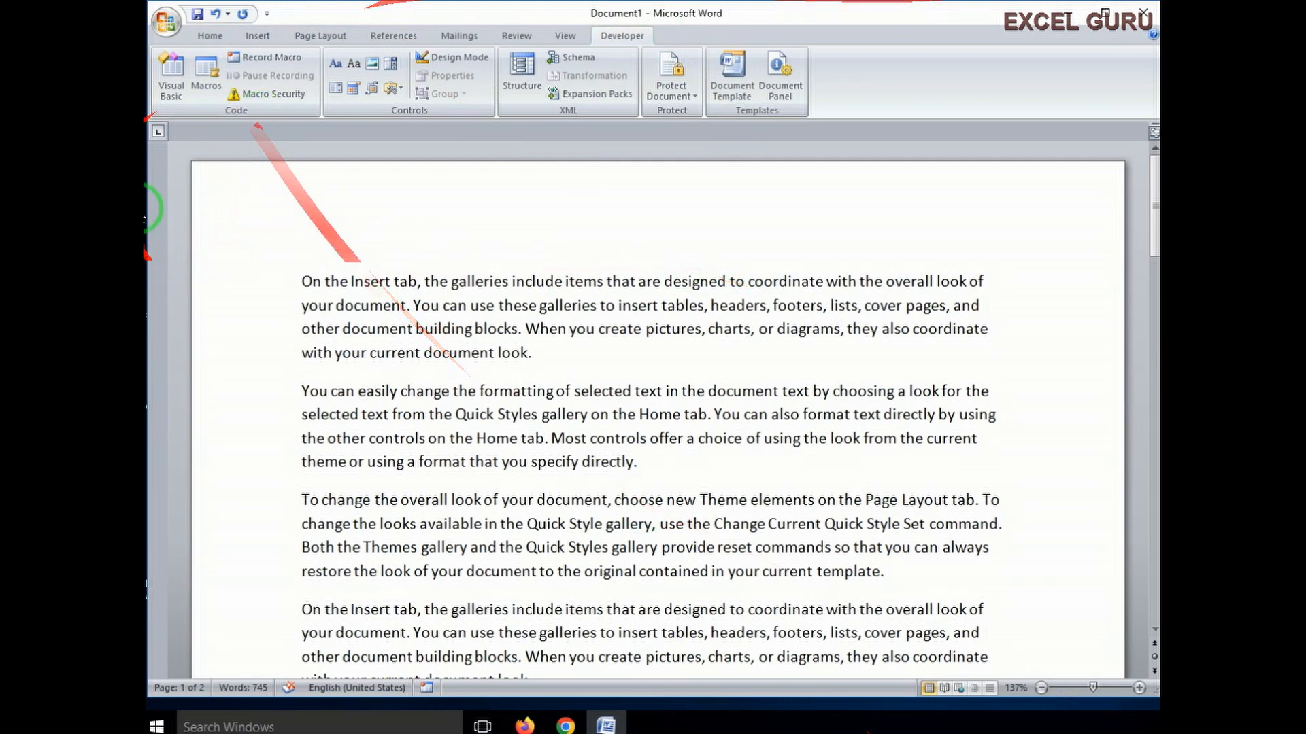
click(165, 26)
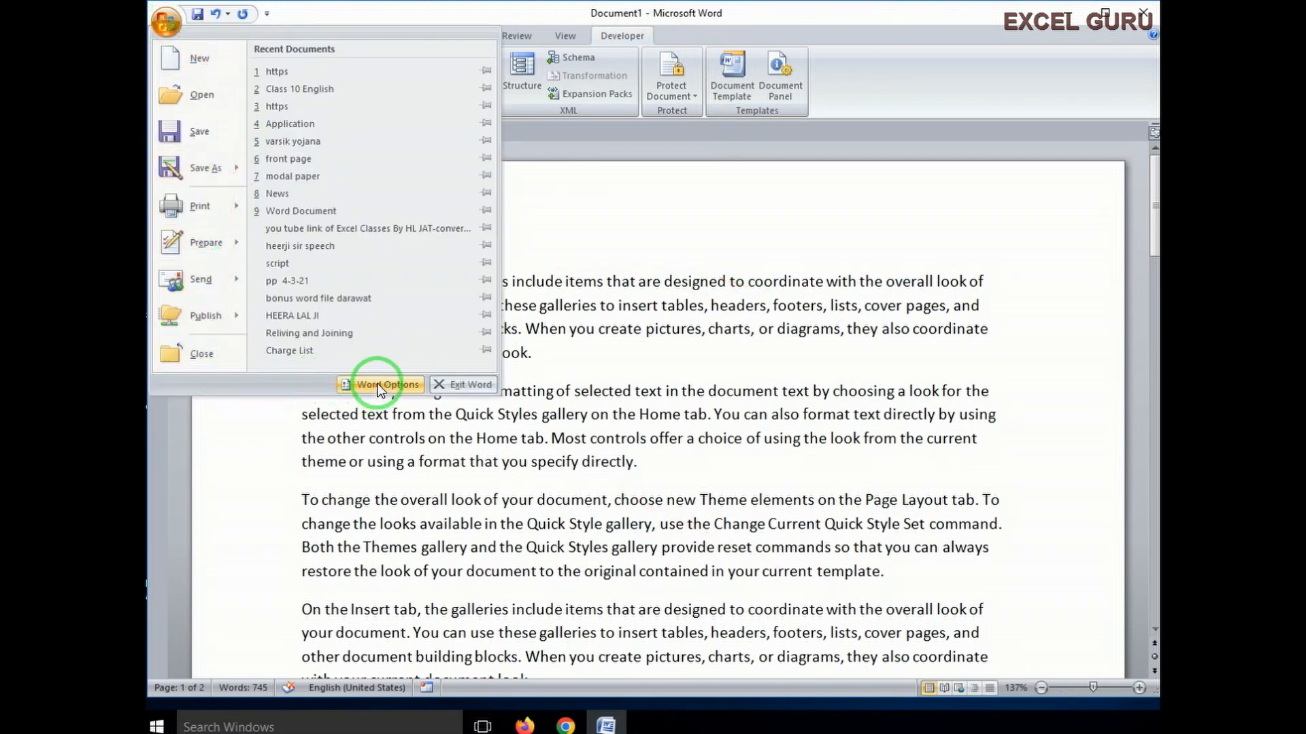
click(382, 386)
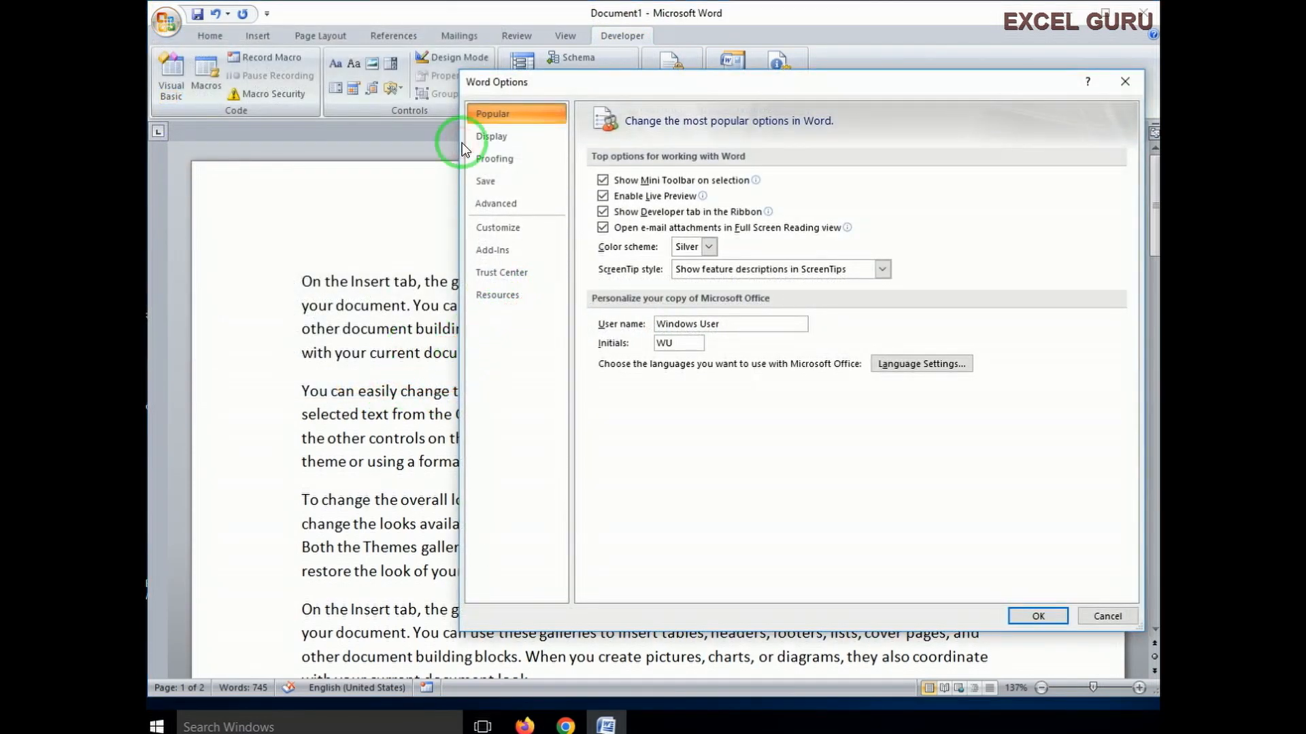
click(521, 232)
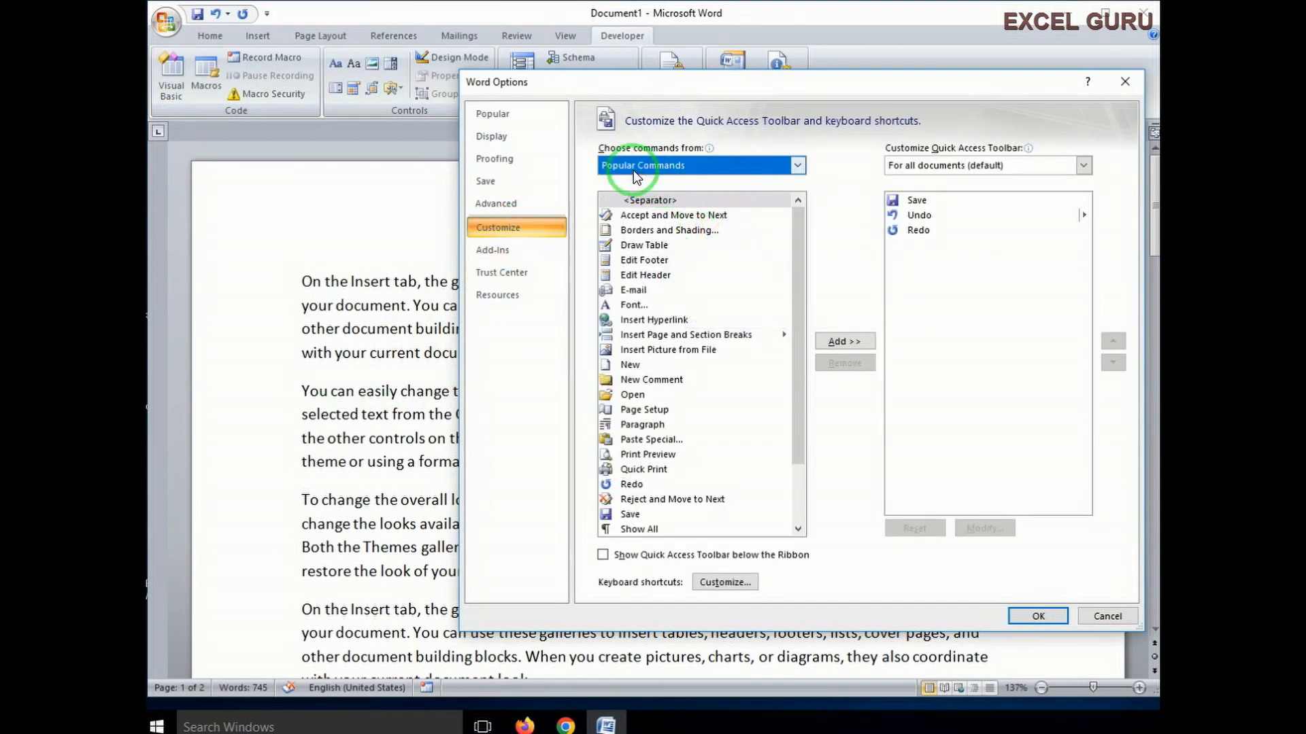
click(799, 166)
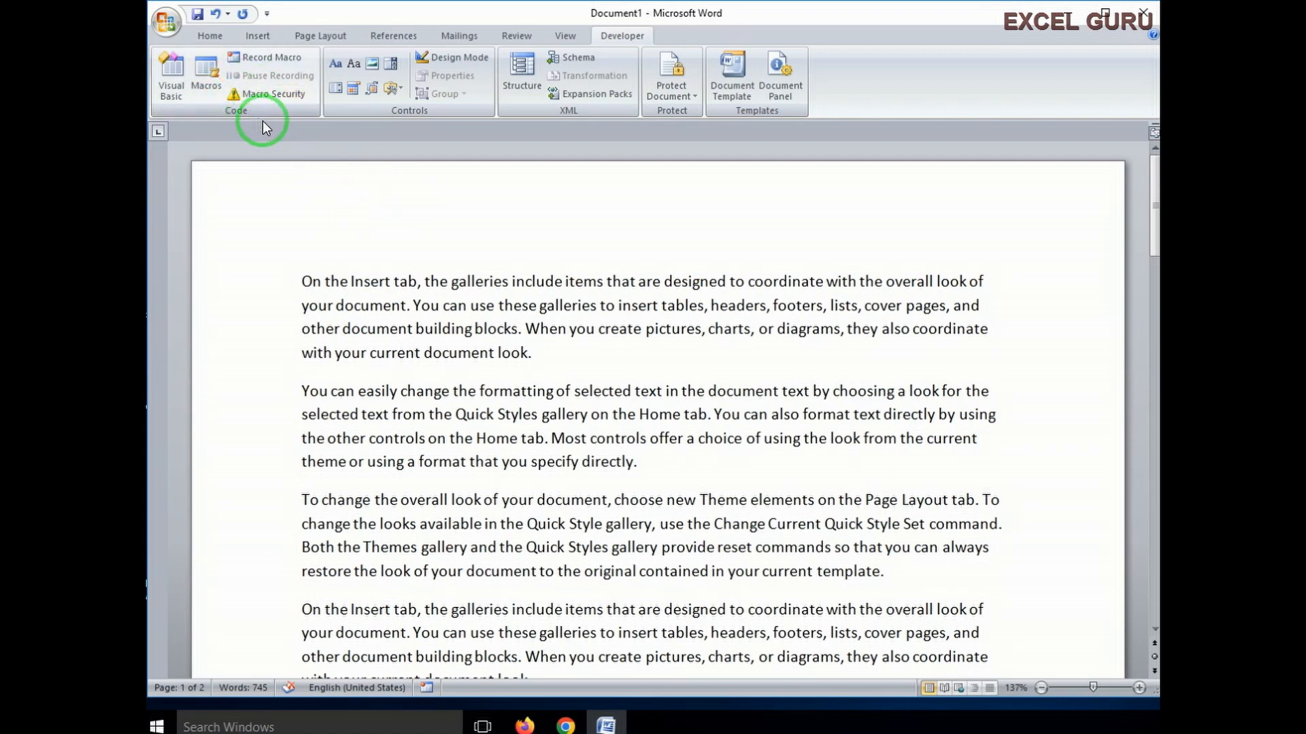
Step: Examine the recorded macros' code in the Visual Basic editor and the macro security settings, leaving them unchanged
click(184, 84)
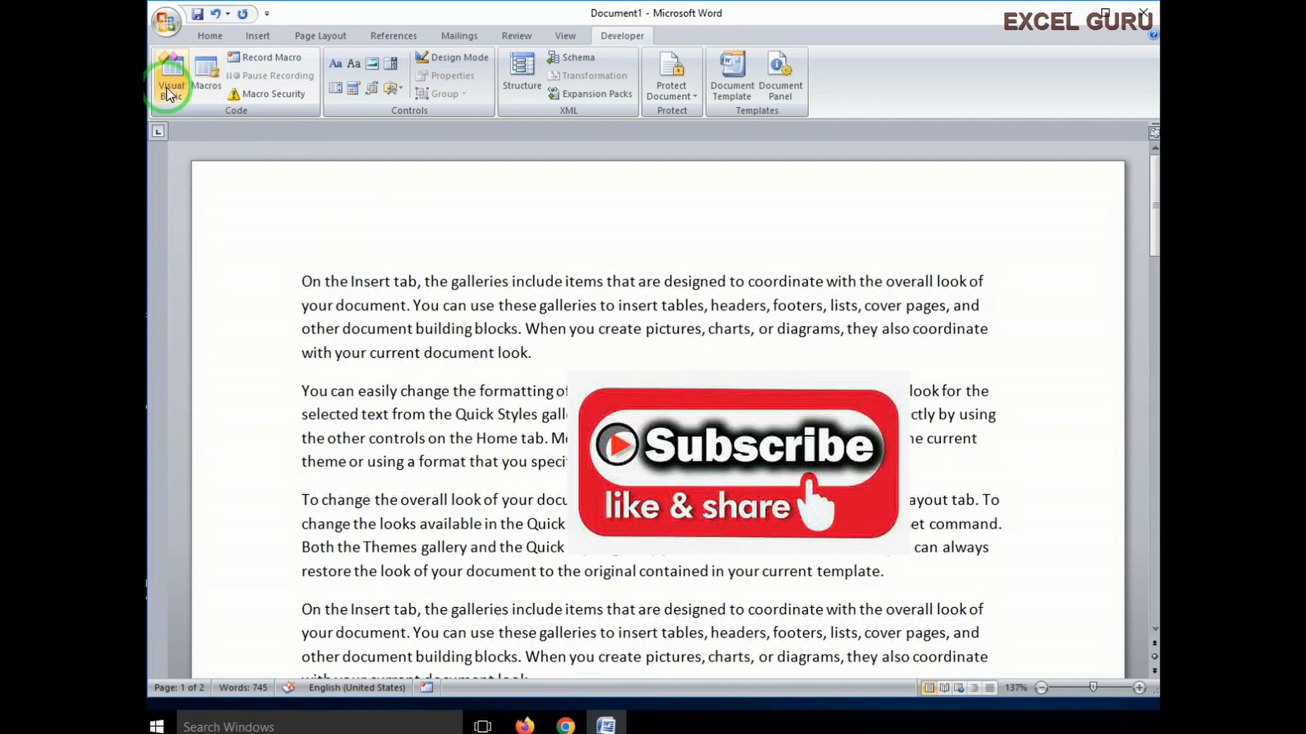
scroll(336, 251, down, 2)
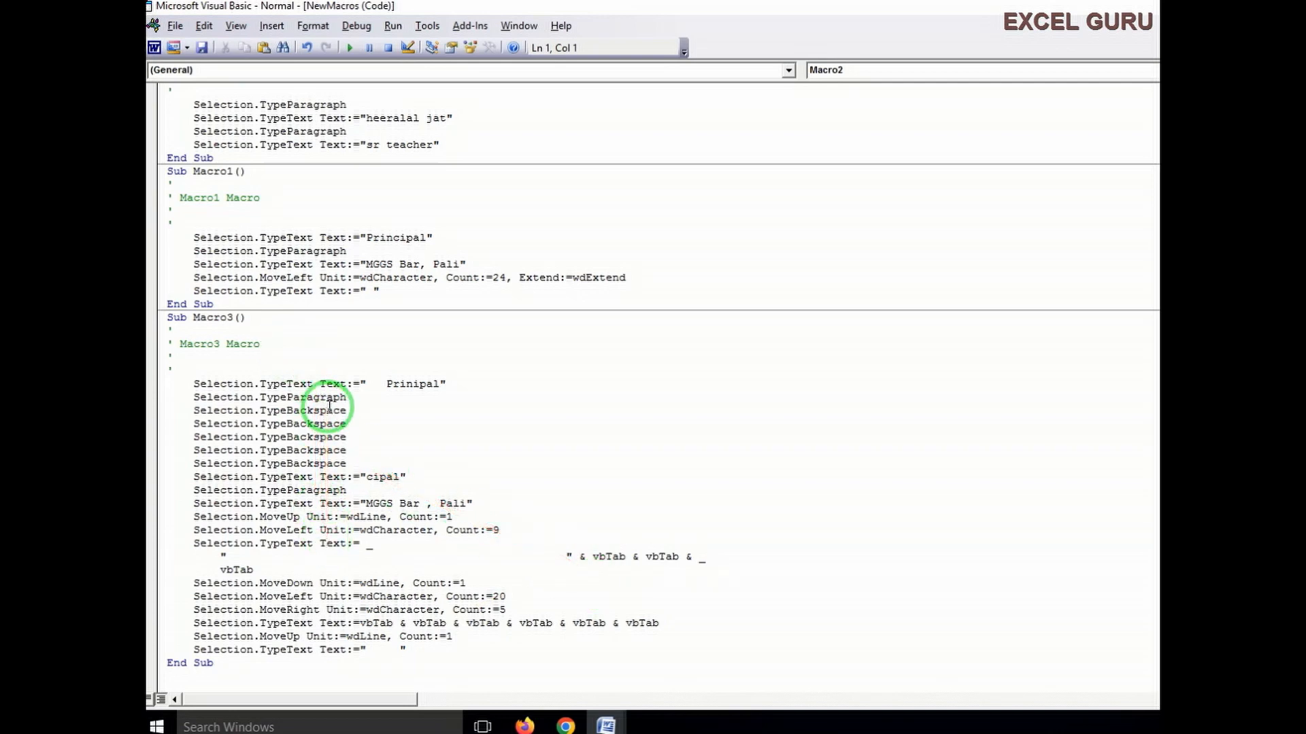
key(alt+F11)
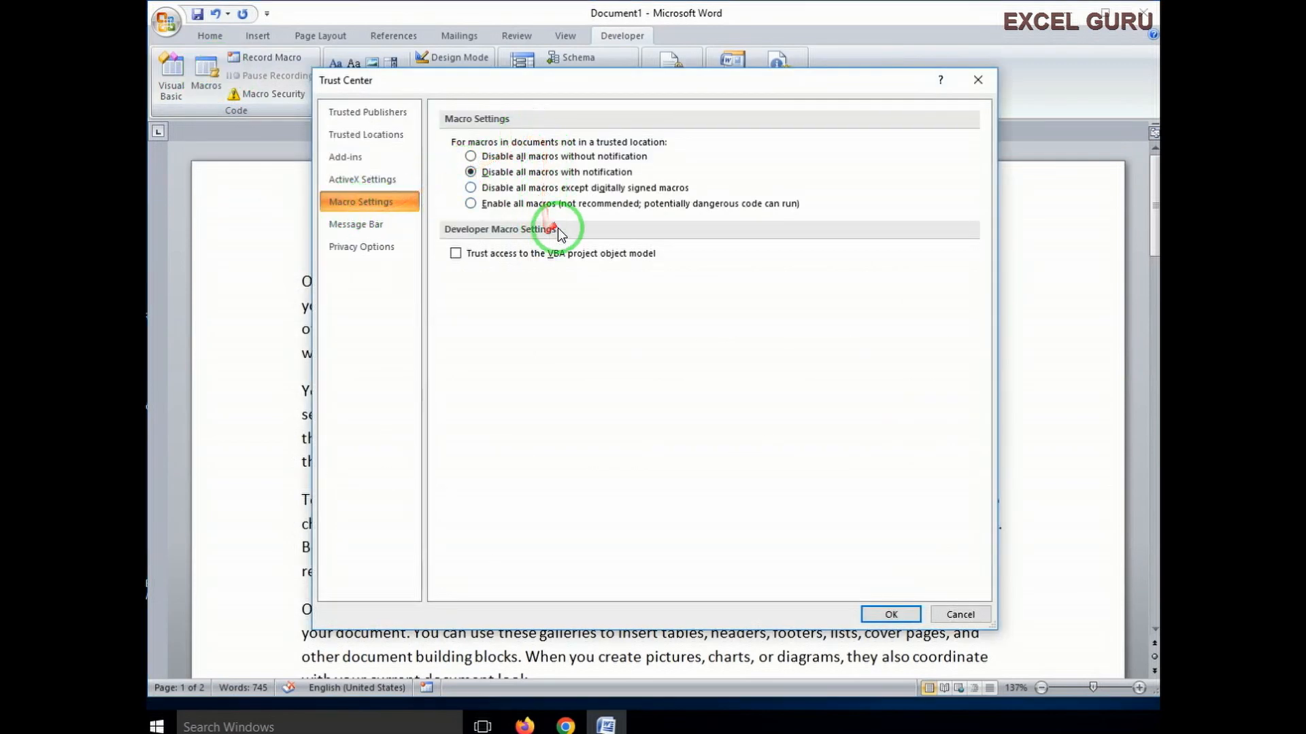
click(960, 614)
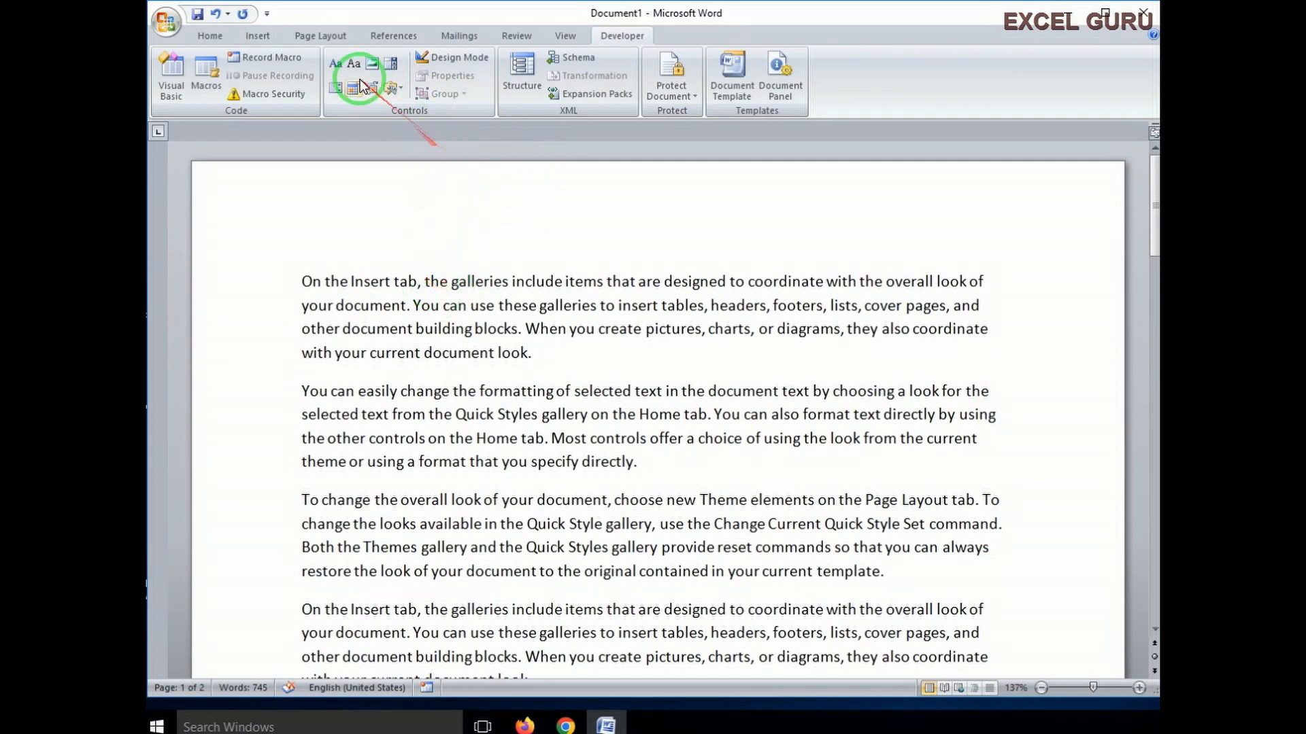
Step: Insert a picture content control centred below the signature lines on page 2
scroll(408, 175, down, 15)
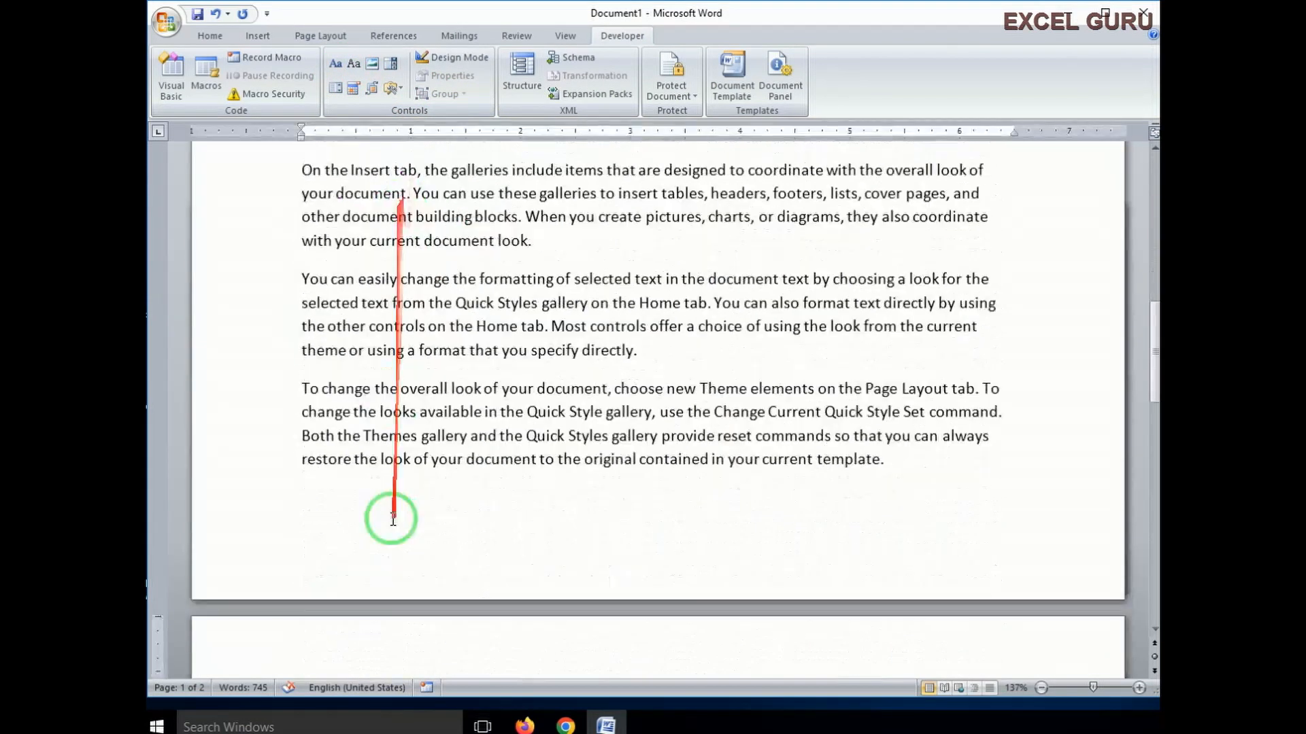
scroll(435, 598, down, 10)
click(427, 281)
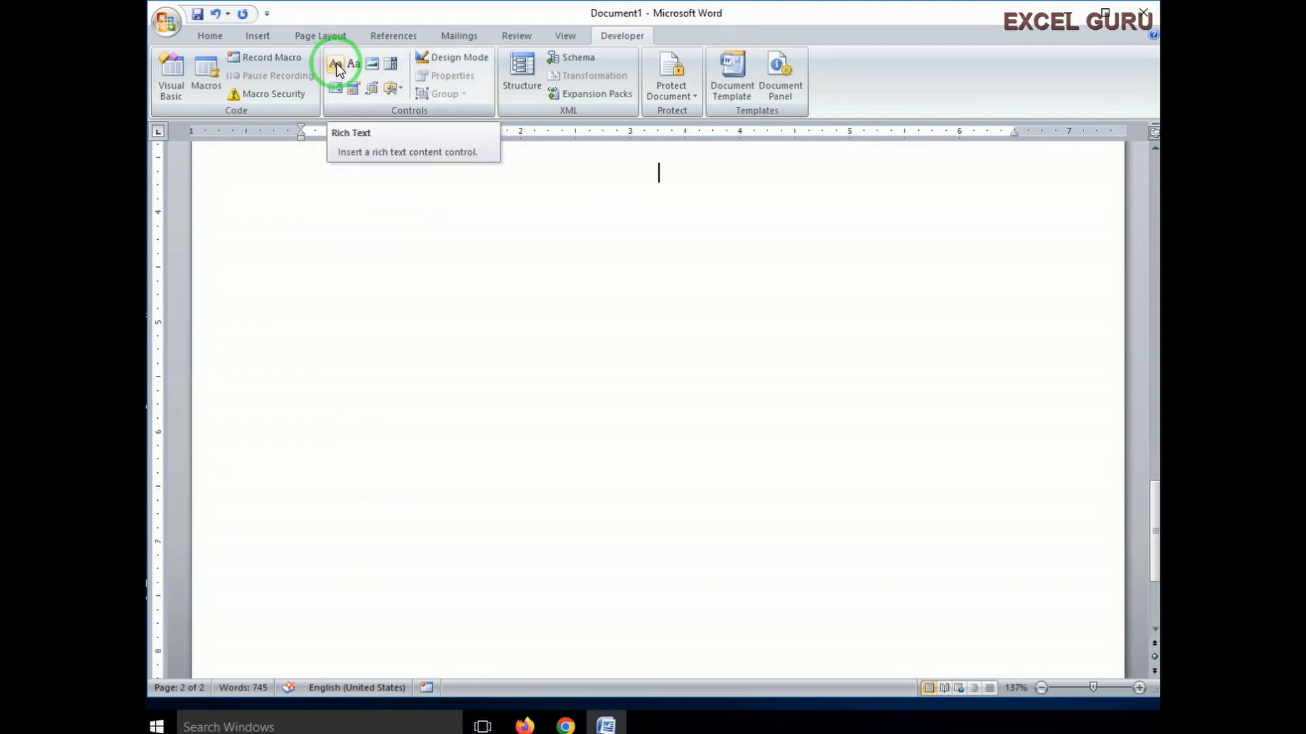
click(371, 65)
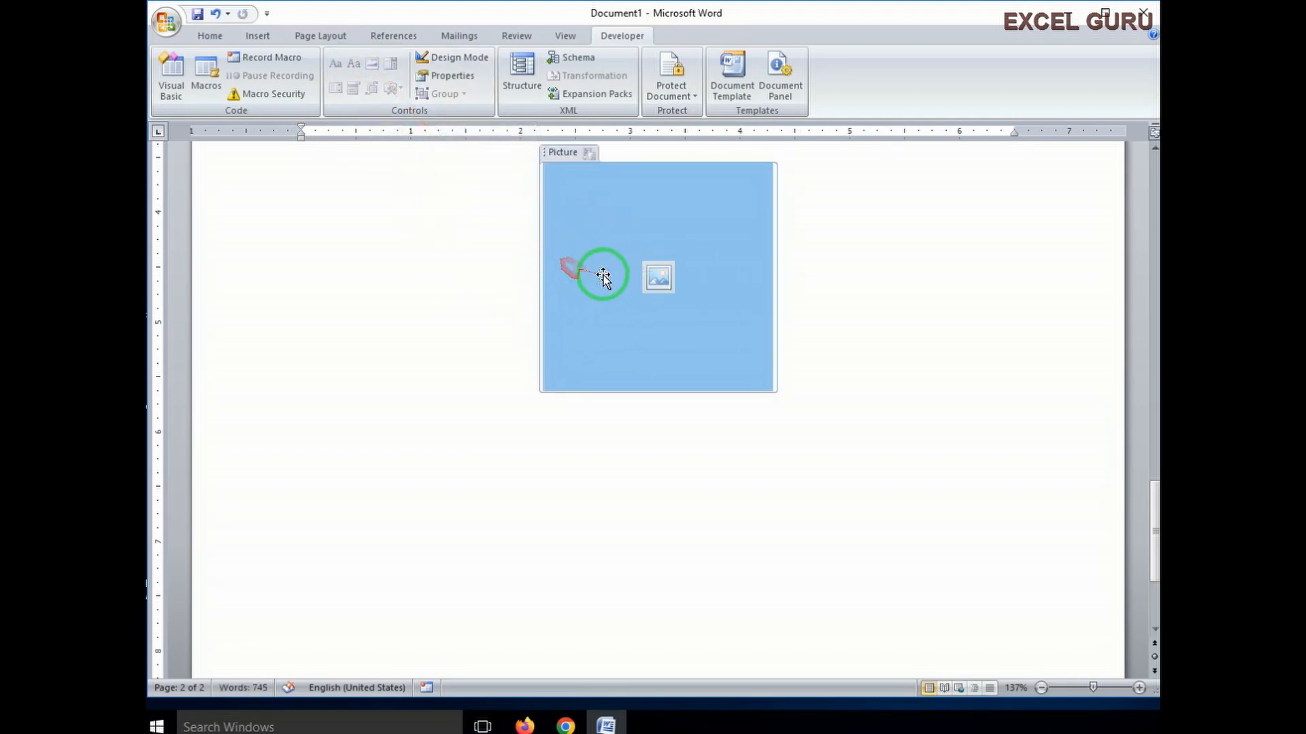
Step: Fill the picture content control with the image "HL photo2" from the Pictures folder
click(659, 277)
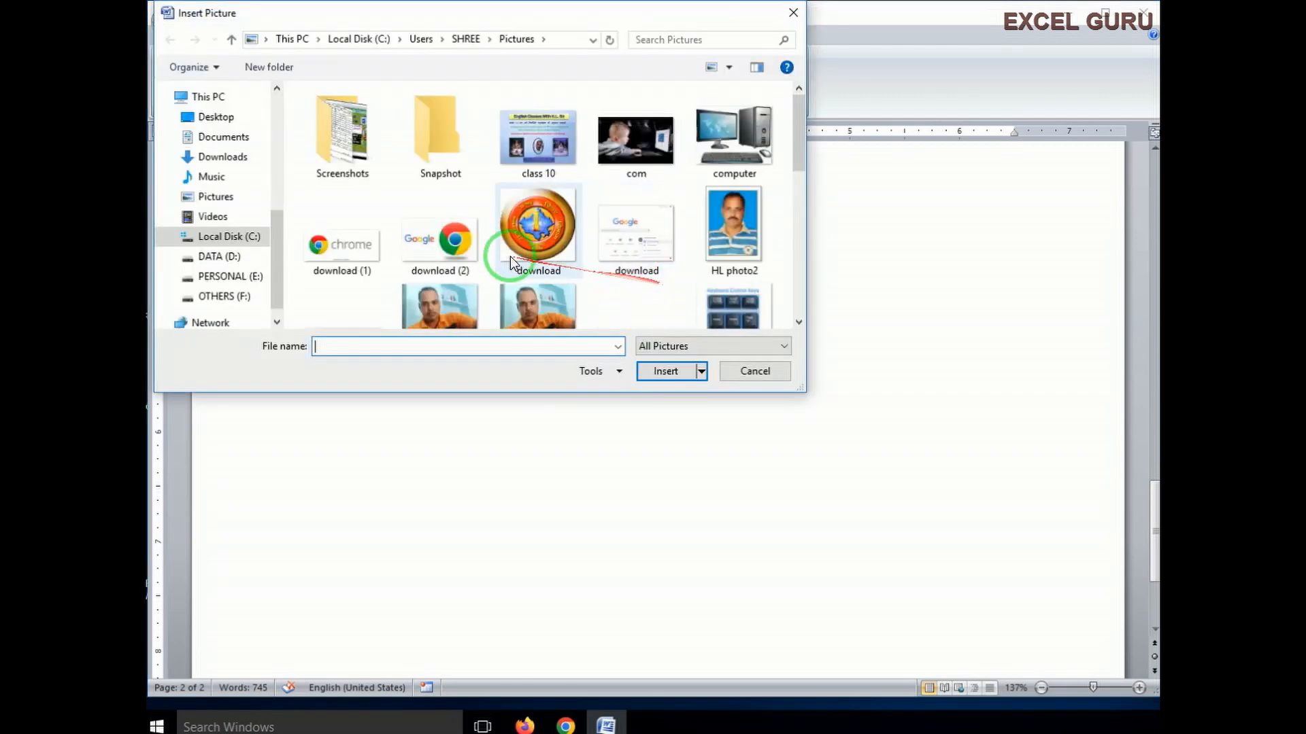
click(721, 226)
click(680, 371)
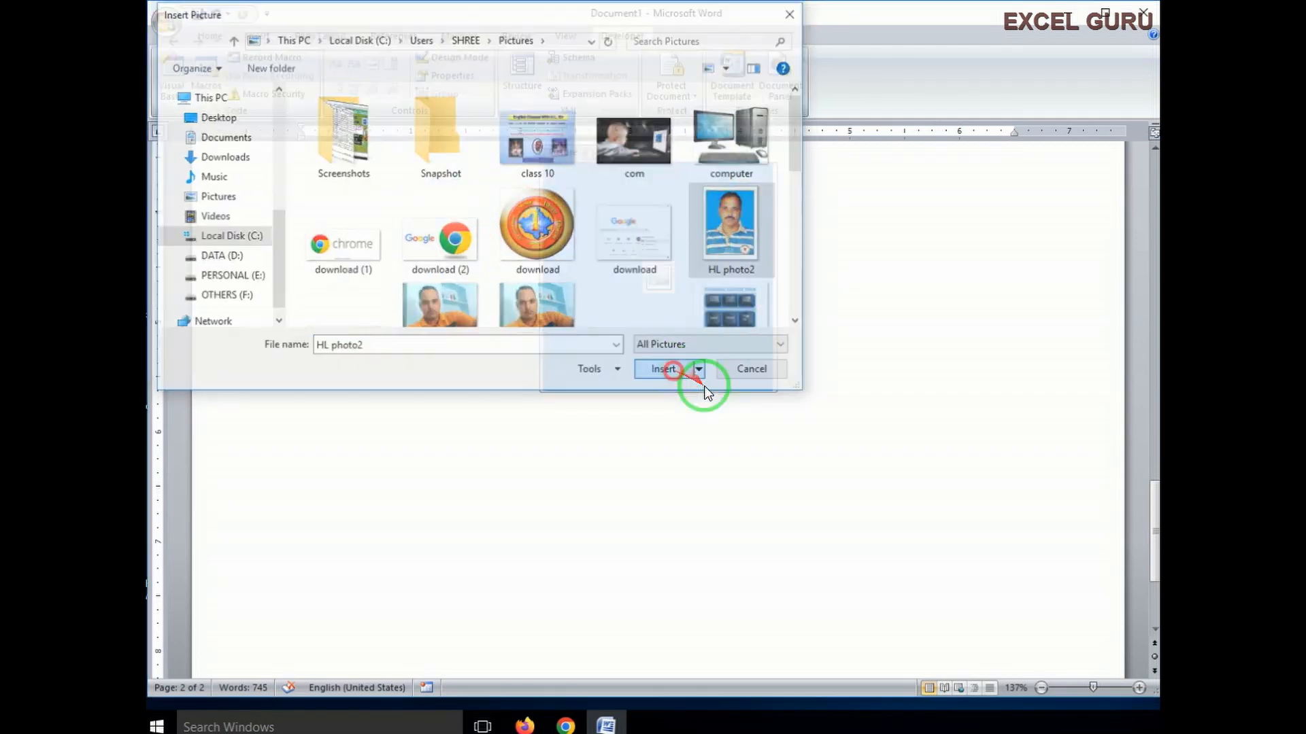
click(634, 181)
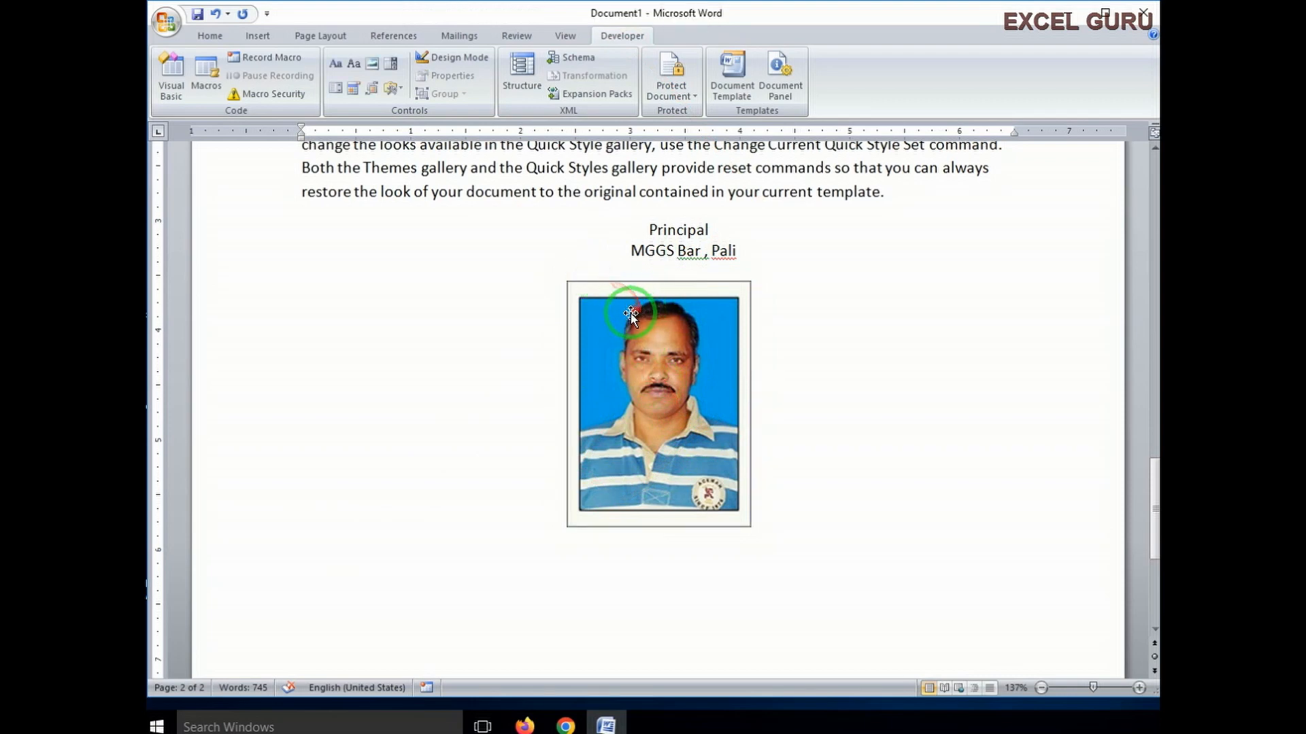
Step: Cut the picture from below the signature lines on page 2
right_click(617, 289)
click(657, 301)
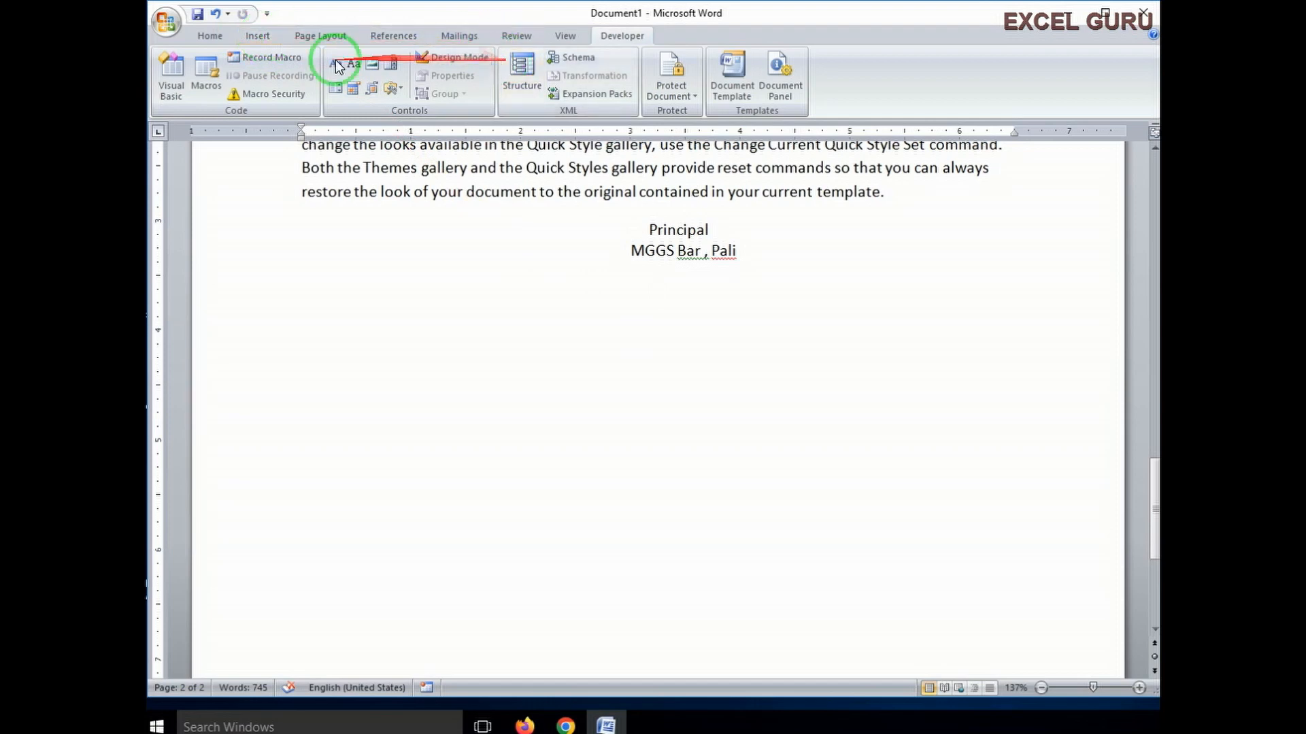
Step: Insert "HL photo2" from the Pictures folder as an ordinary picture below the signature lines and shrink it to about 1.65" high by 1.24" wide
click(257, 42)
click(329, 69)
click(764, 374)
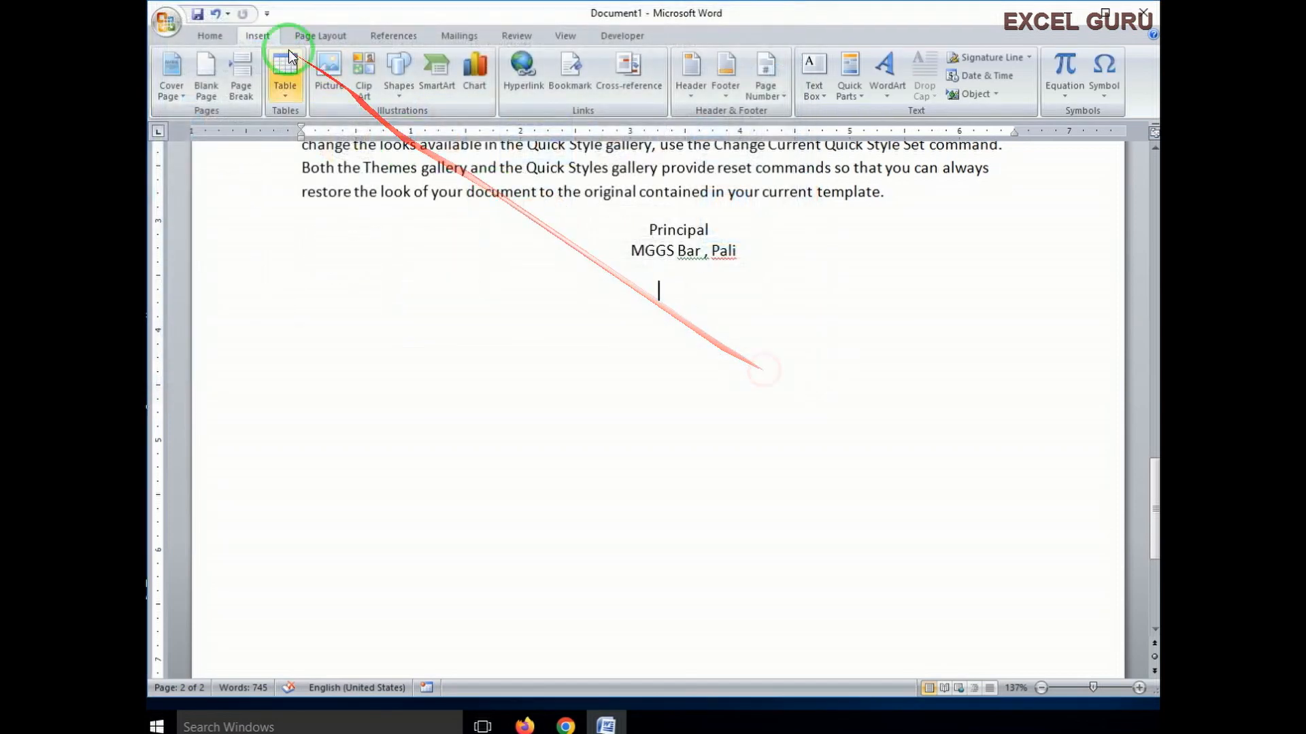
click(336, 81)
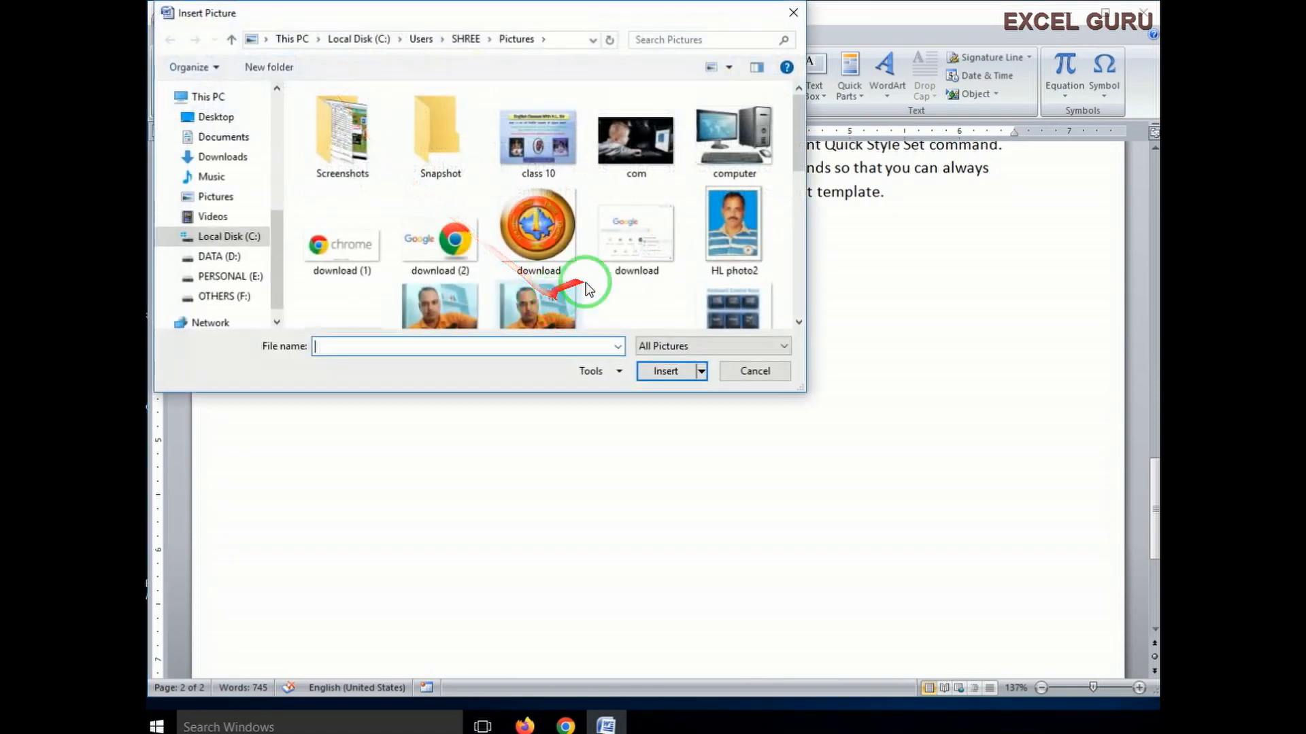
click(706, 224)
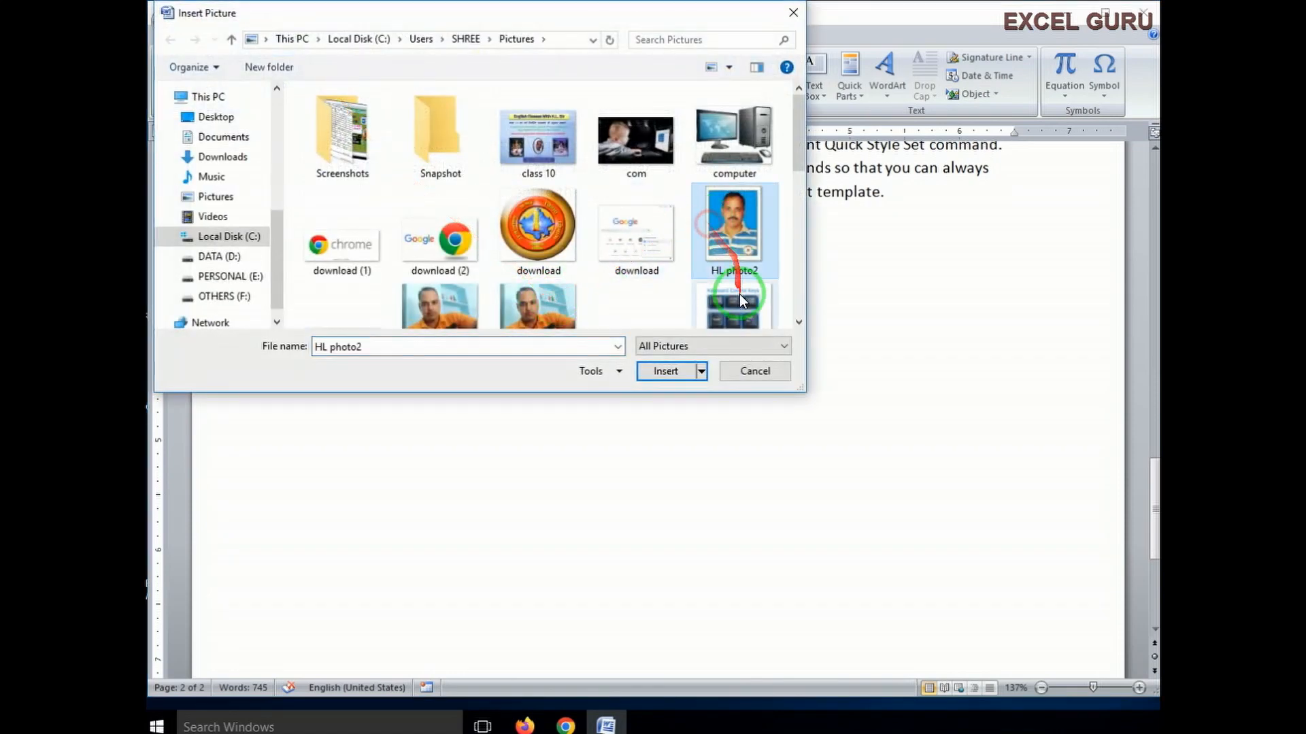
click(666, 373)
drag(751, 527, 702, 461)
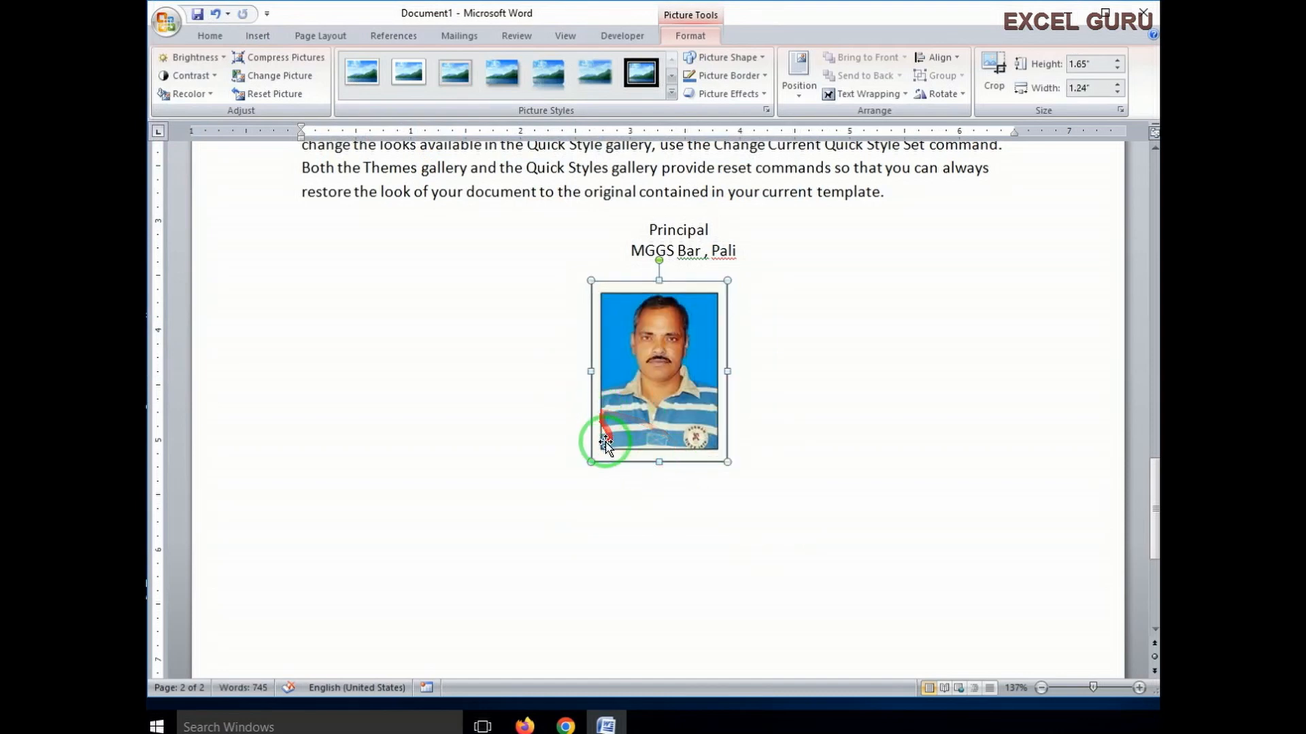
Step: Replace the ordinary picture below the signature lines with an empty picture content control
right_click(637, 294)
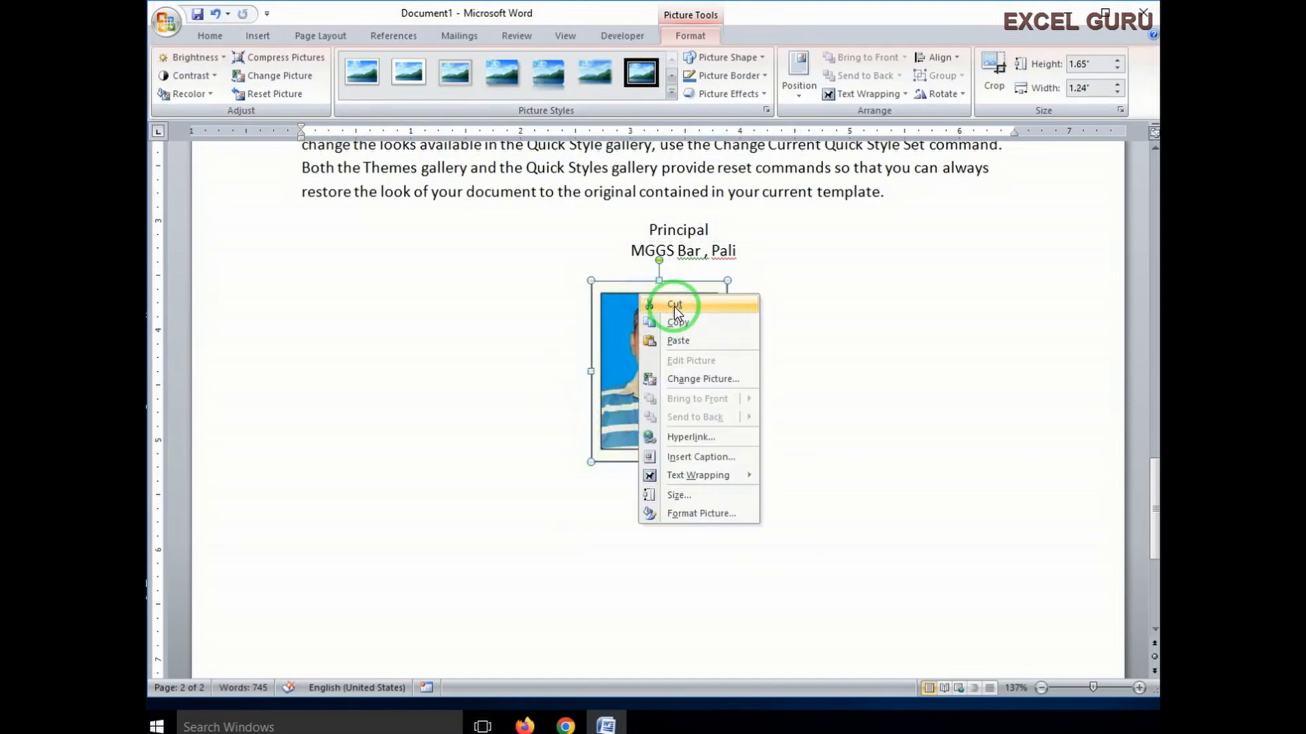
click(680, 306)
click(620, 36)
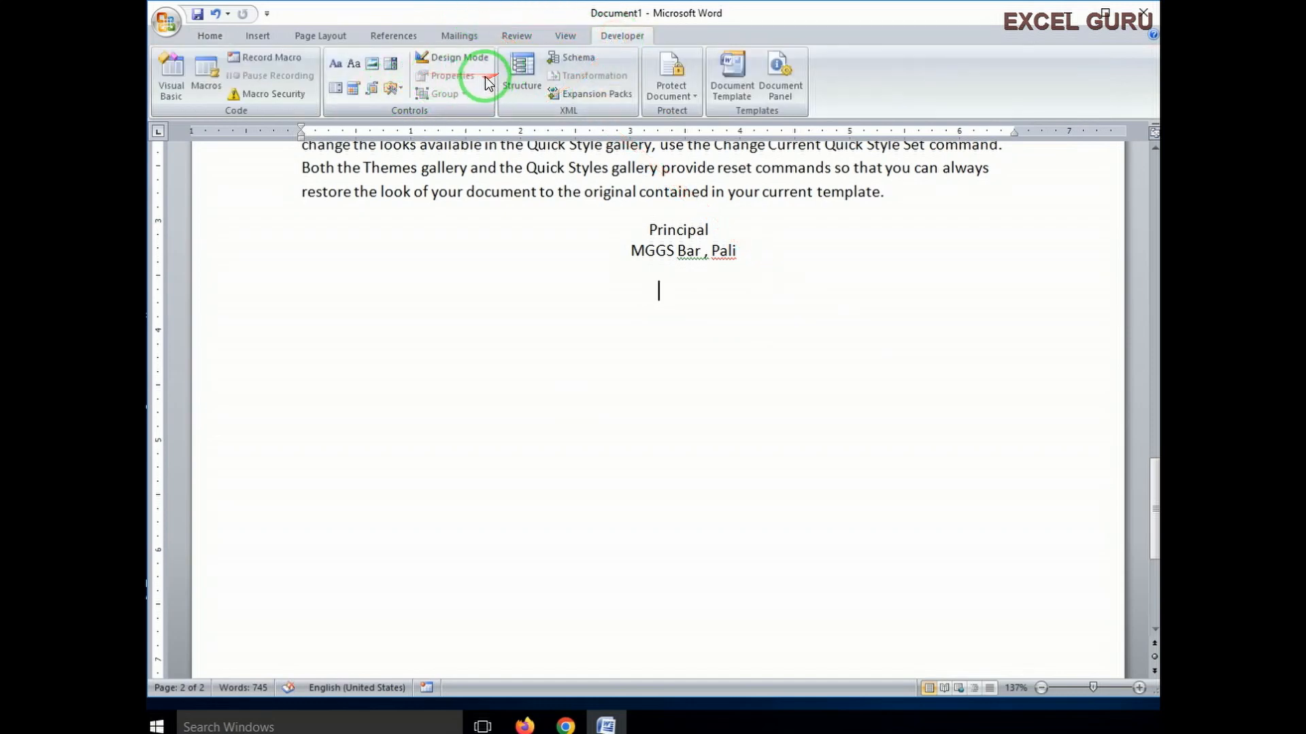
click(373, 64)
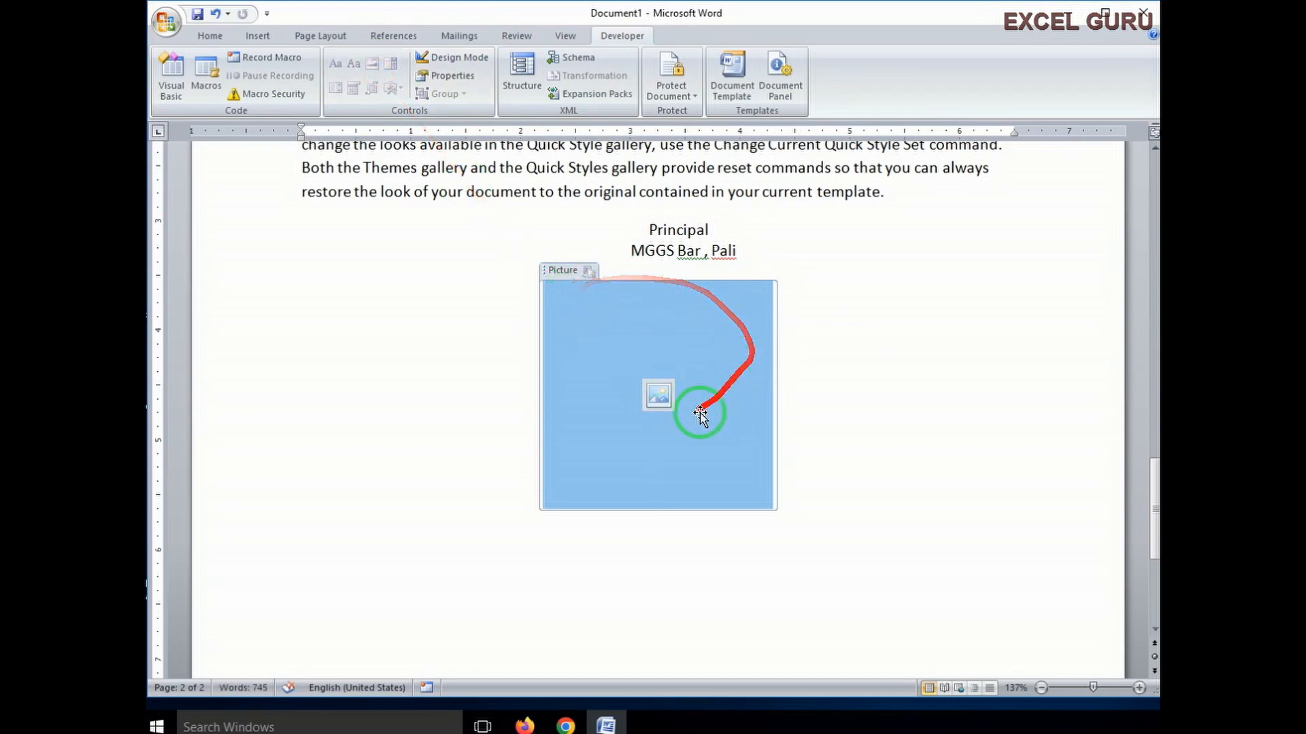
Step: Shrink the picture content control to about 1.2 inches square and fill it with the image "hlj 21-11-21" from the Pictures folder
drag(769, 506, 730, 483)
drag(773, 281, 725, 329)
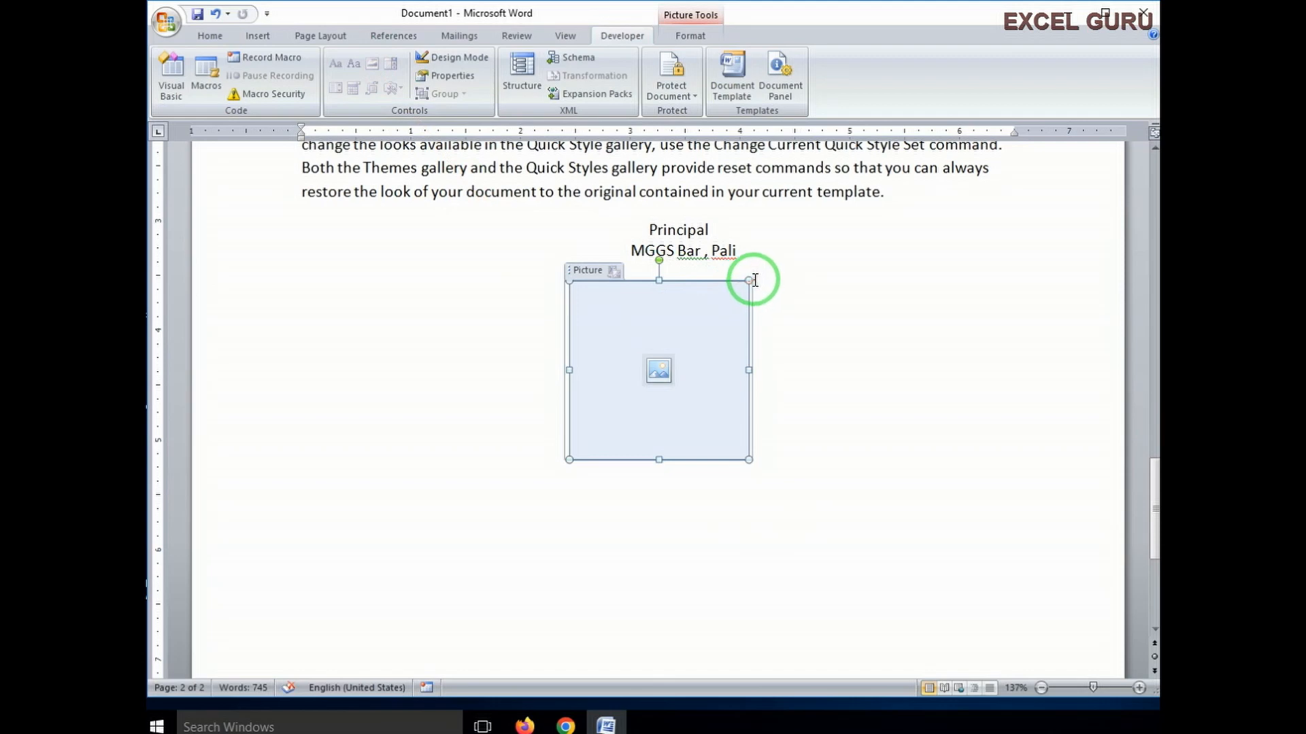
drag(749, 280, 721, 316)
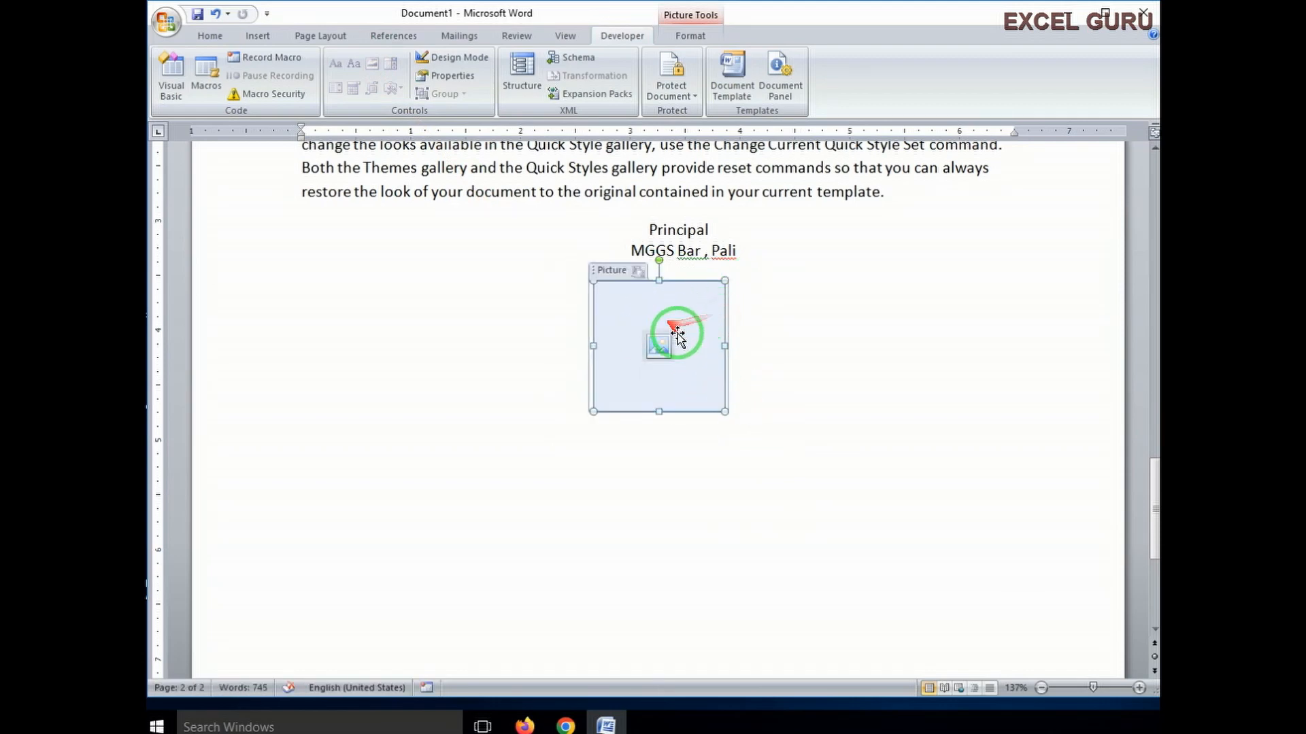
click(660, 345)
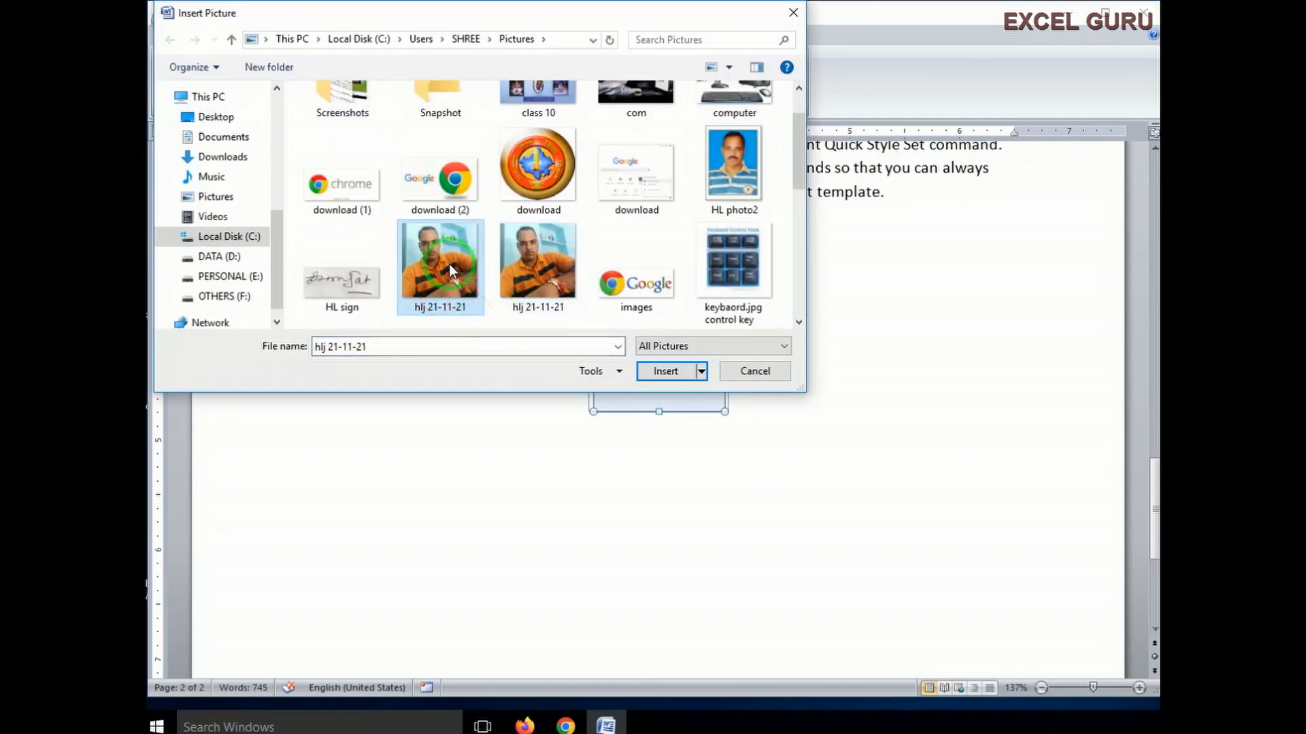
click(665, 372)
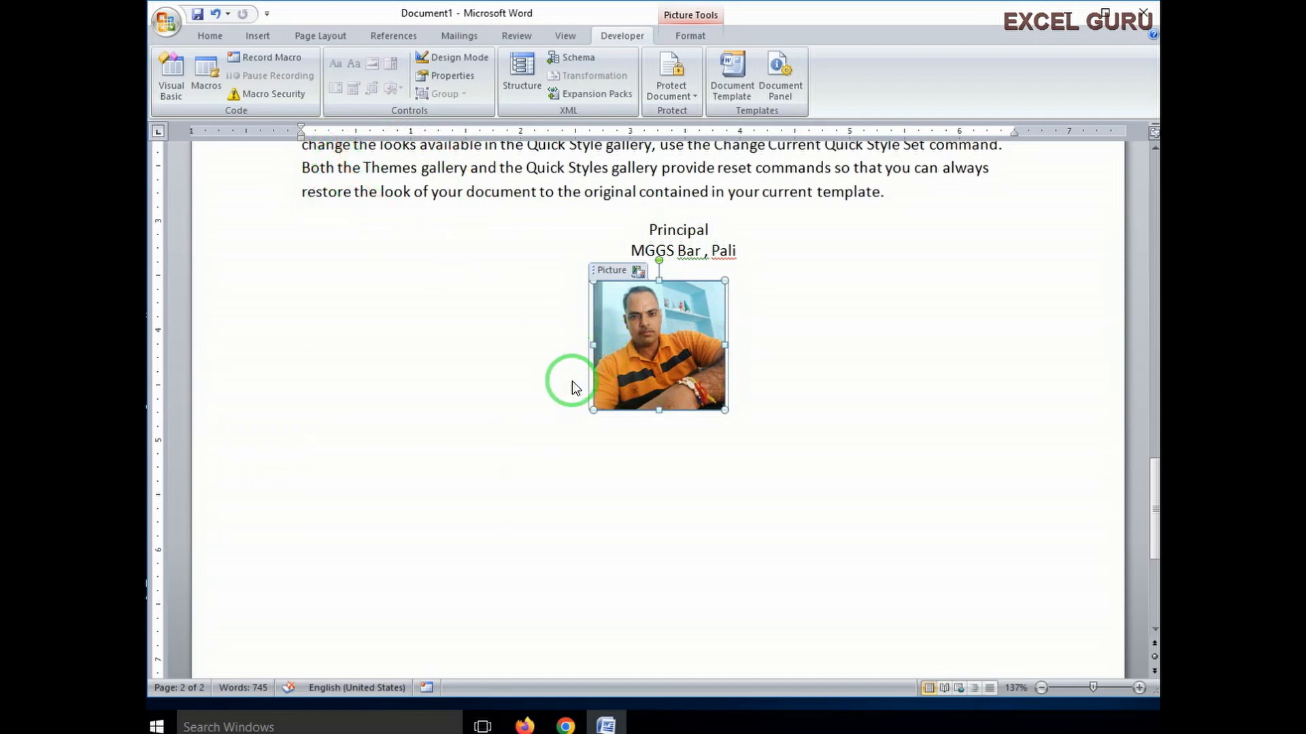
Step: Delete the picture content control and insert a date picker content control in its place, set to 18 June 2022
key(Delete)
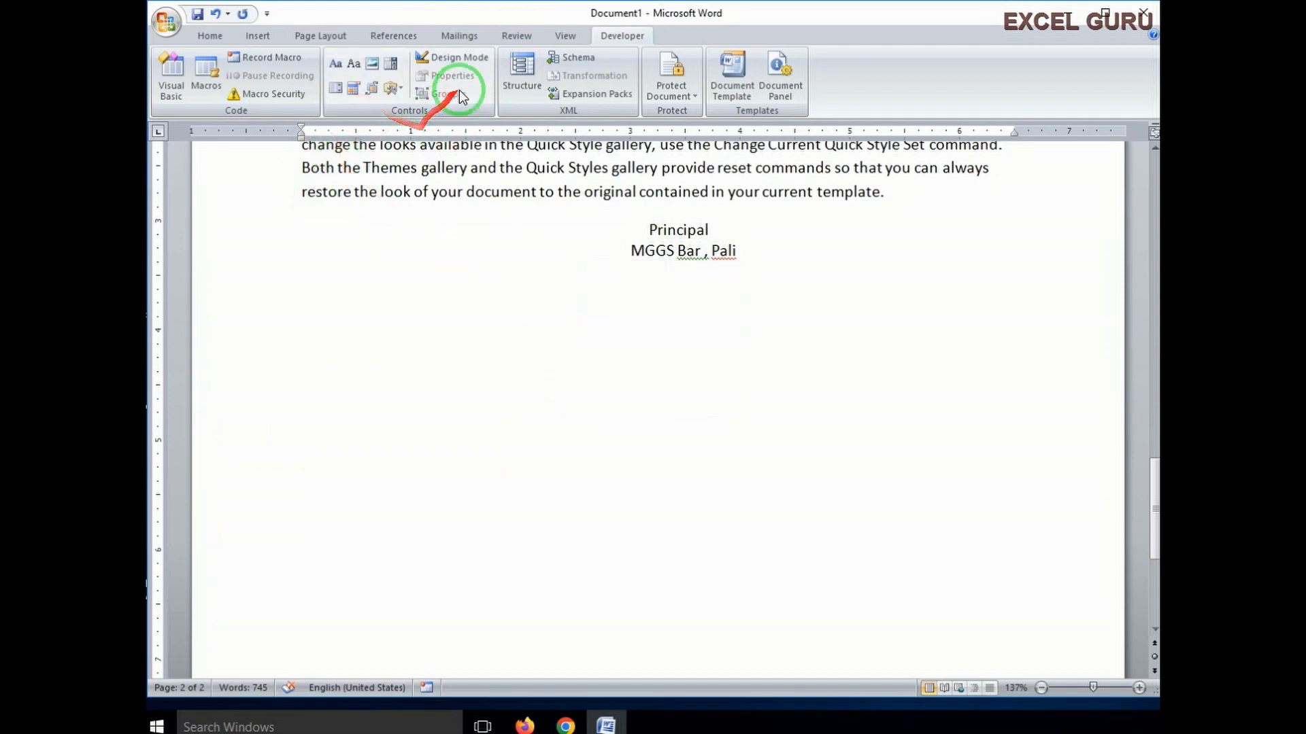
click(351, 88)
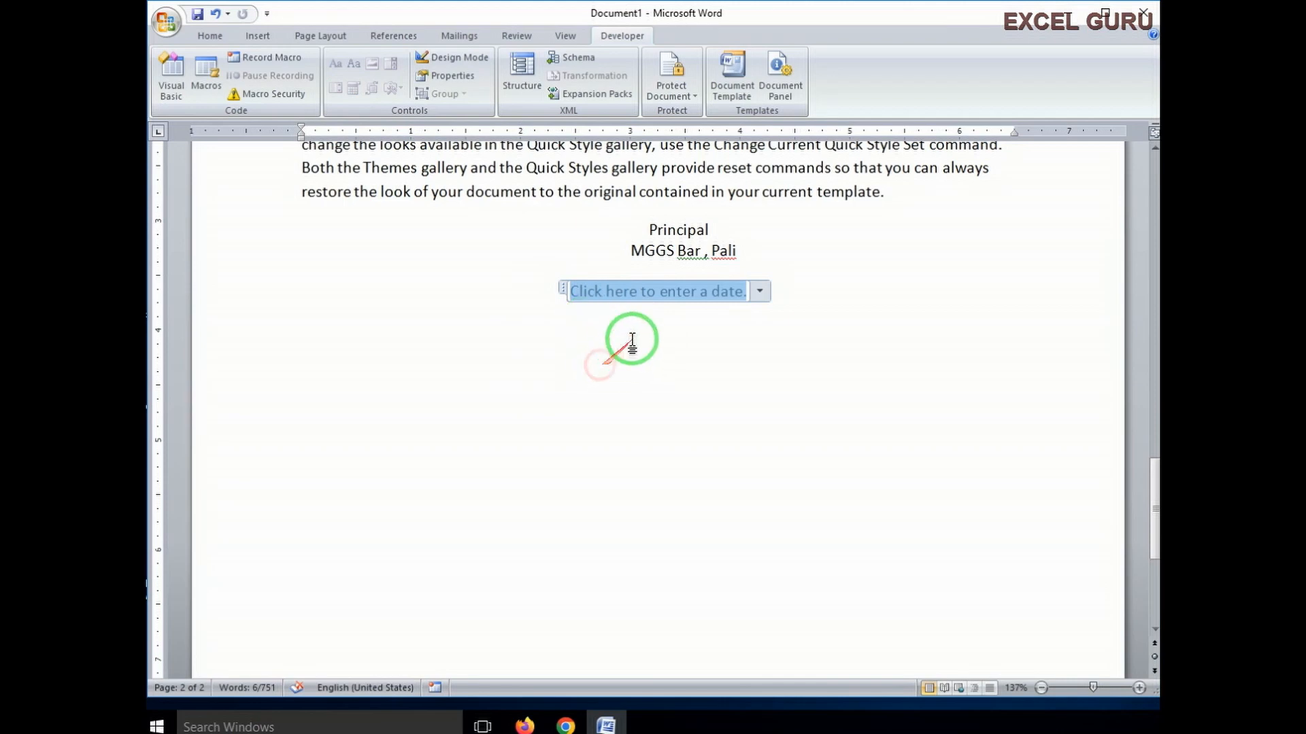
click(760, 291)
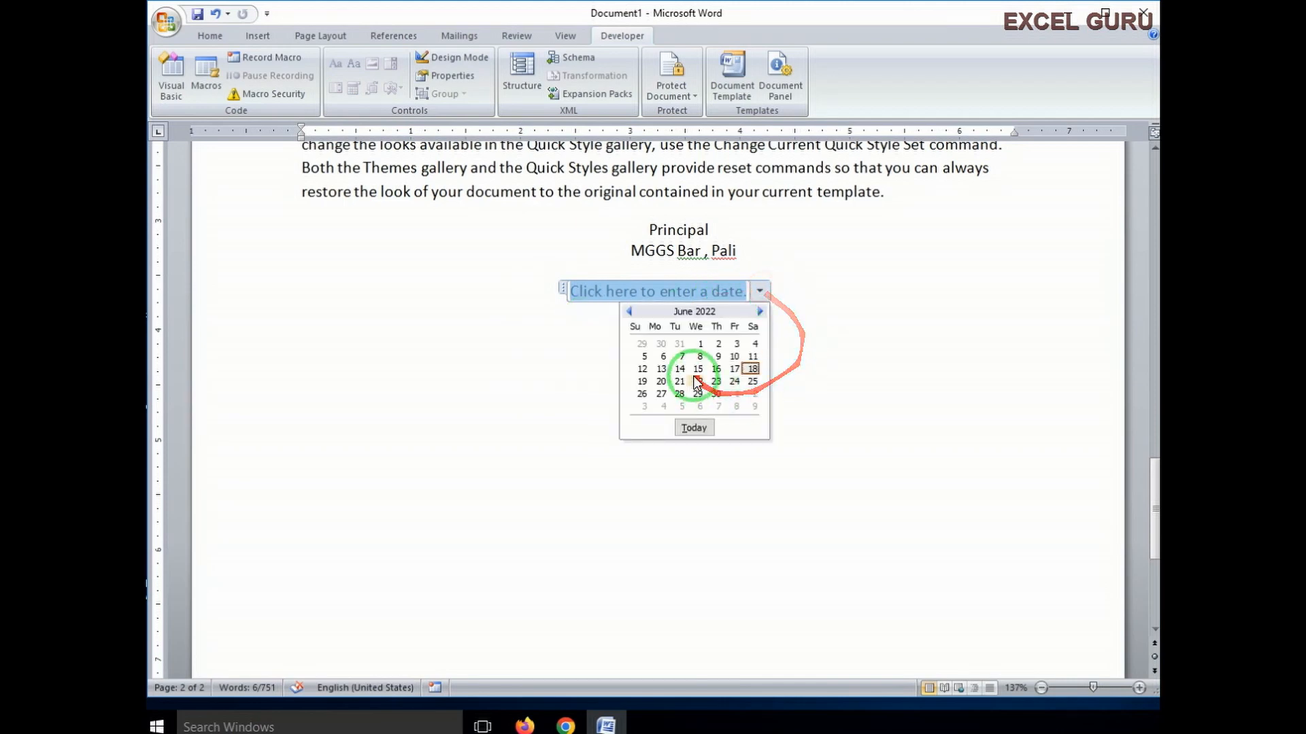
click(752, 369)
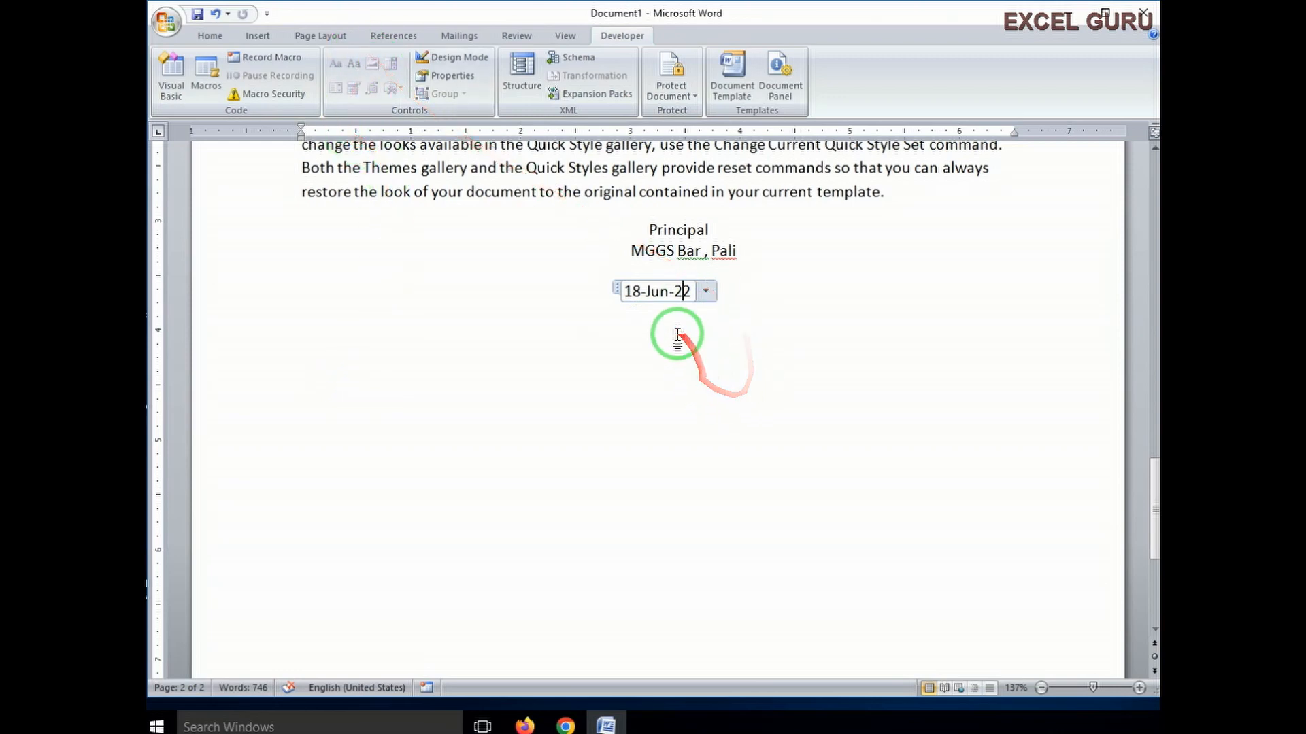
Step: Place the cursor on a new line below the date and open the document's formatting and editing restriction settings
double_click(601, 418)
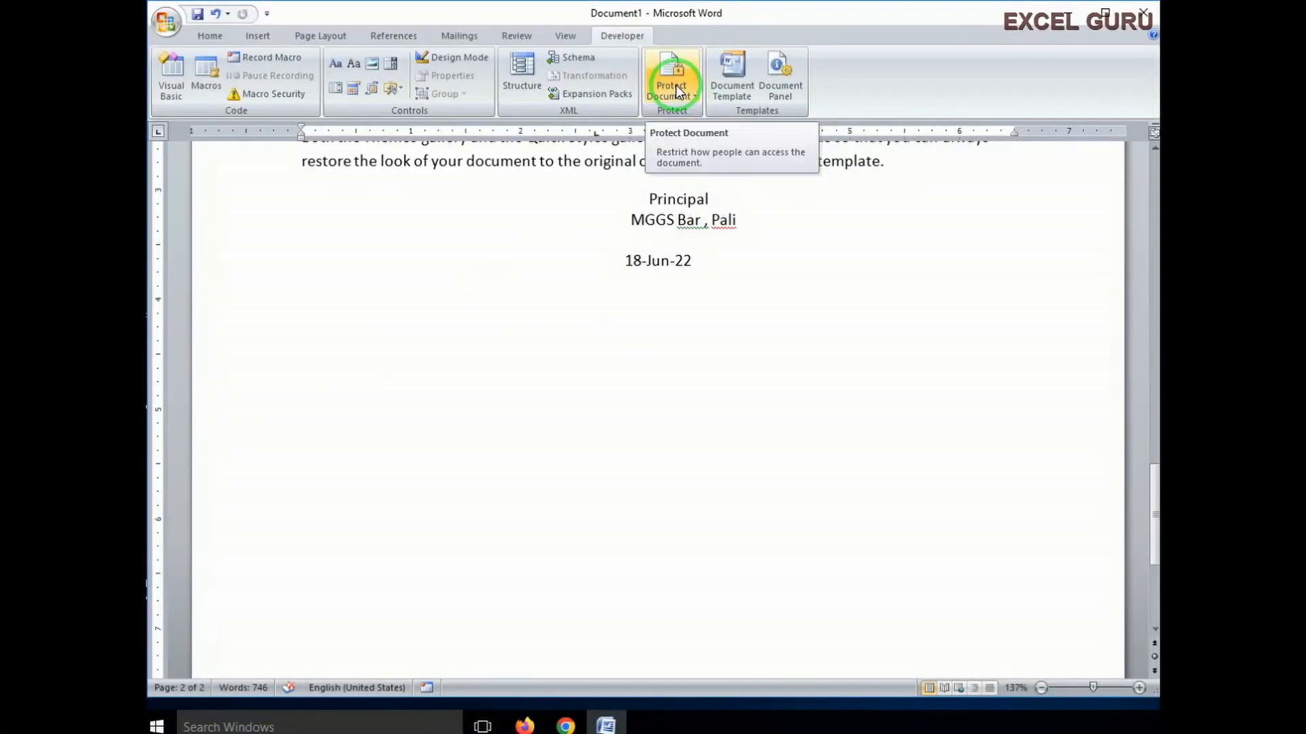
click(678, 91)
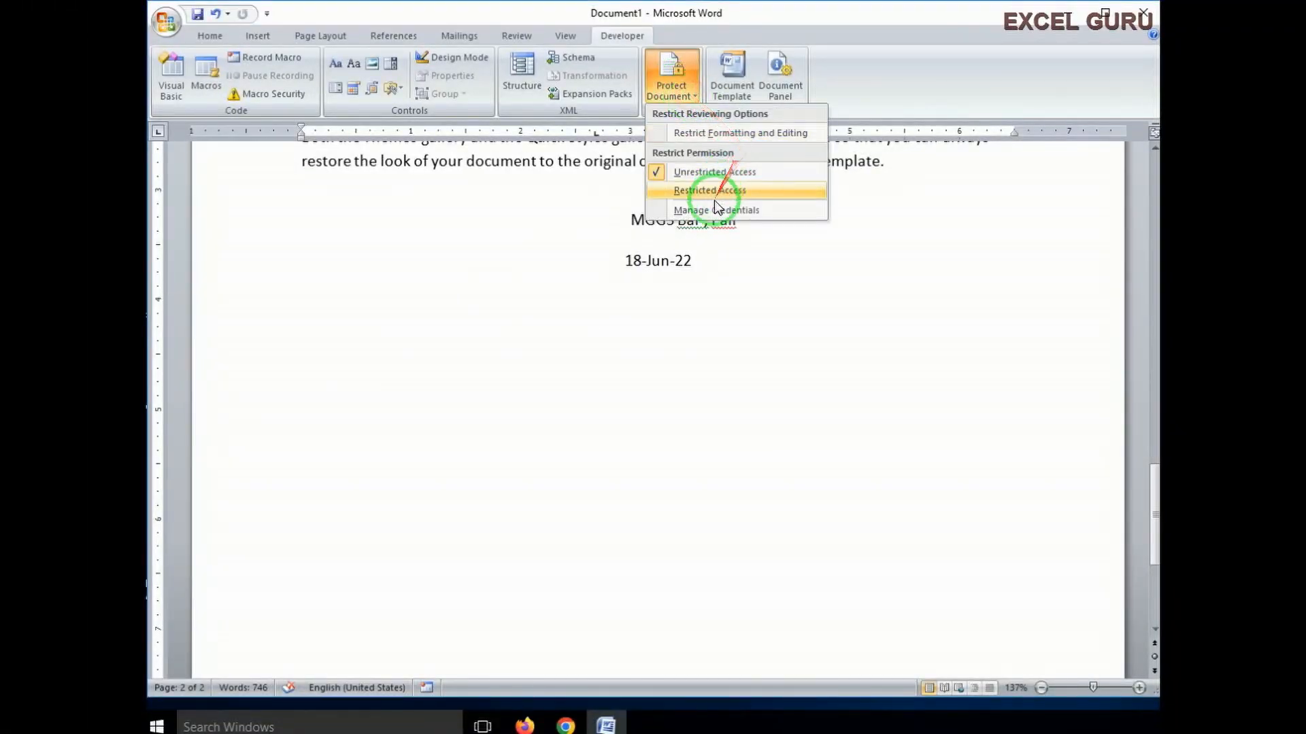
click(714, 133)
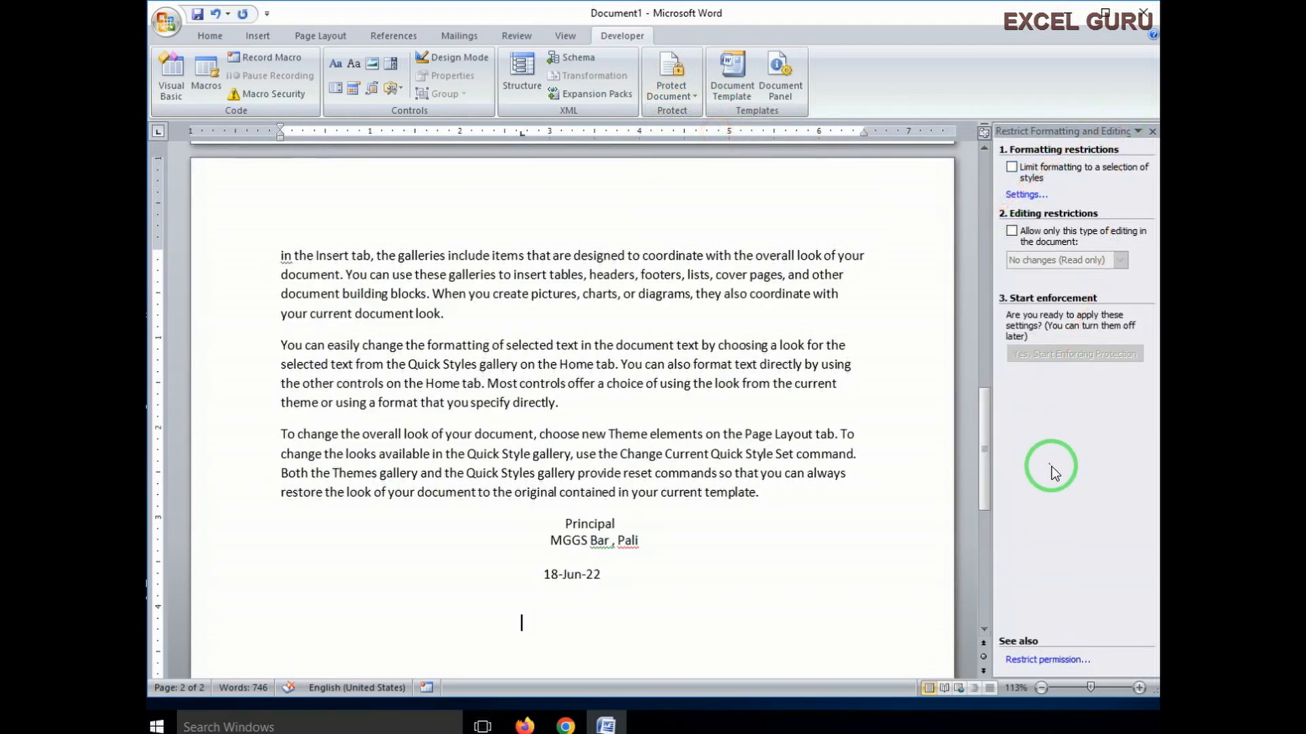